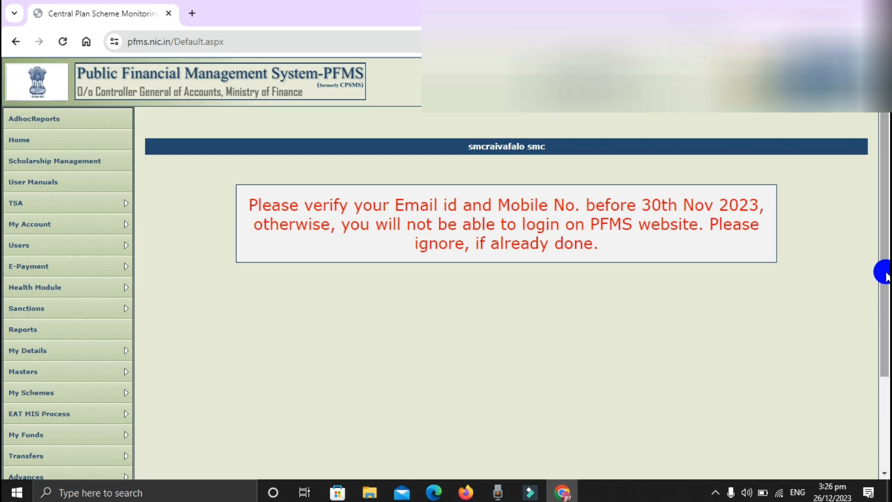
# Open the form for adding a new vendor in the agency master data and set the vendor type to Commercial
pyautogui.moveTo(885, 315); pyautogui.dragTo(879, 434)
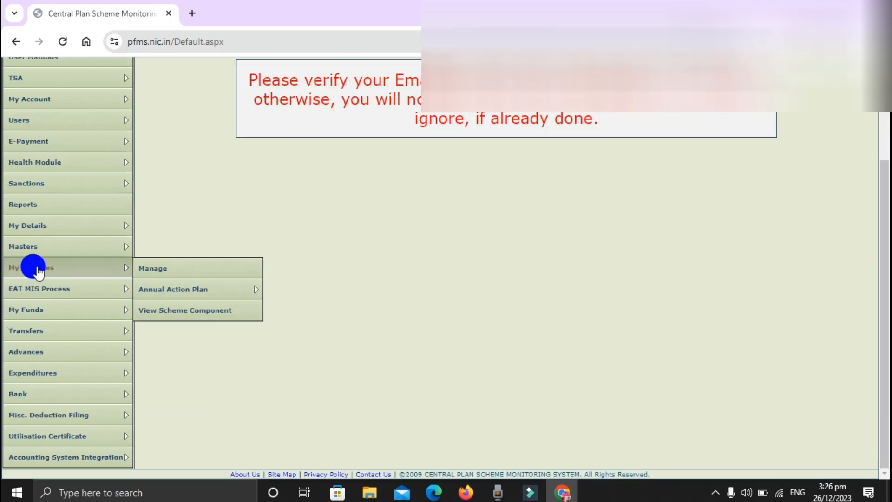
pyautogui.moveTo(46, 251)
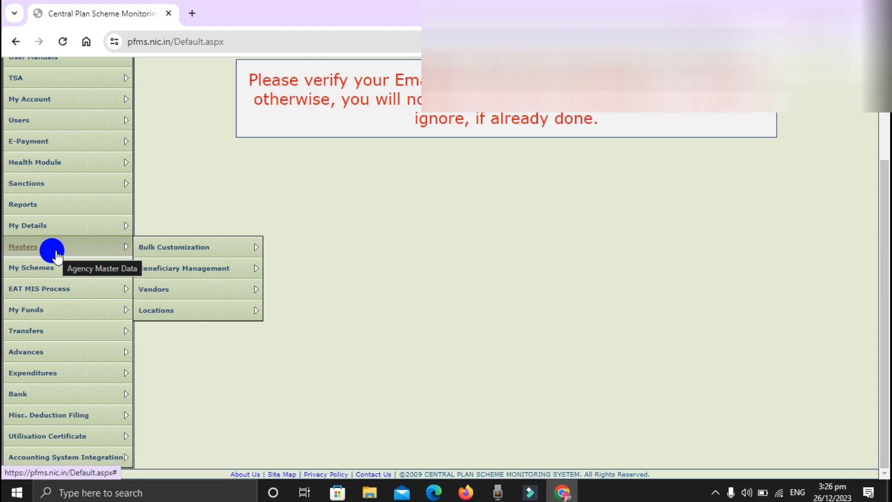
pyautogui.moveTo(52, 381)
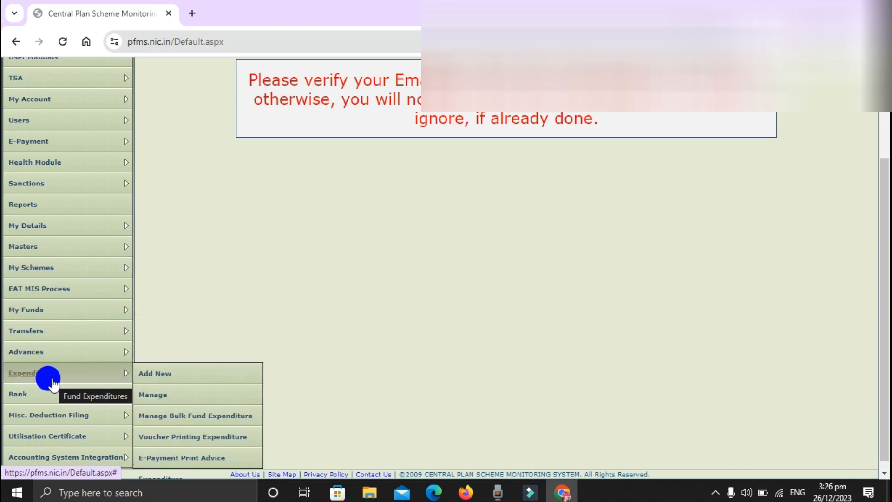
pyautogui.moveTo(73, 250)
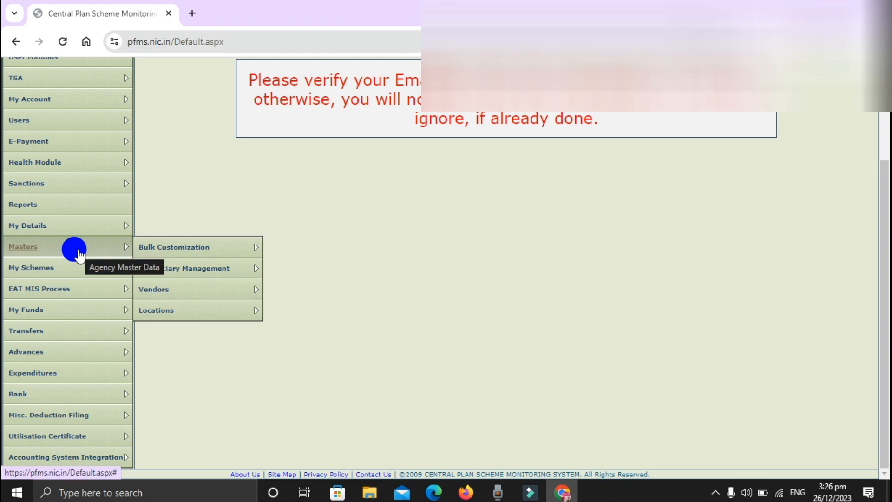
pyautogui.moveTo(176, 286)
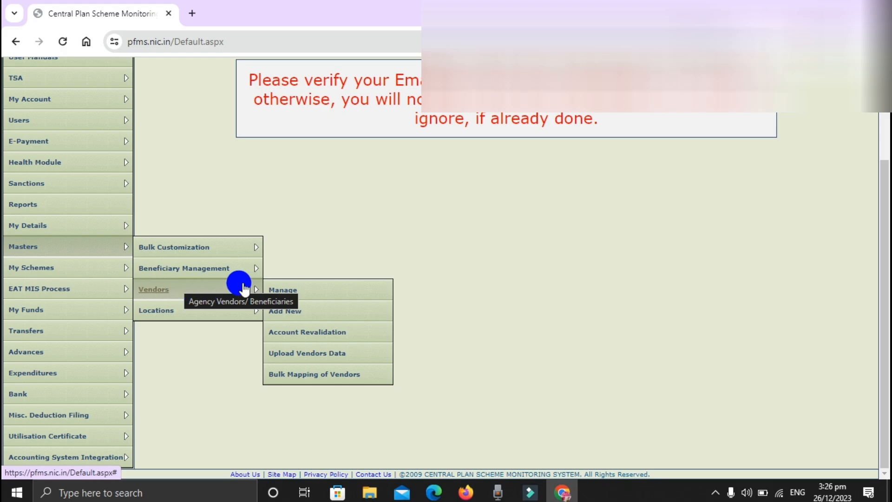
pyautogui.click(298, 305)
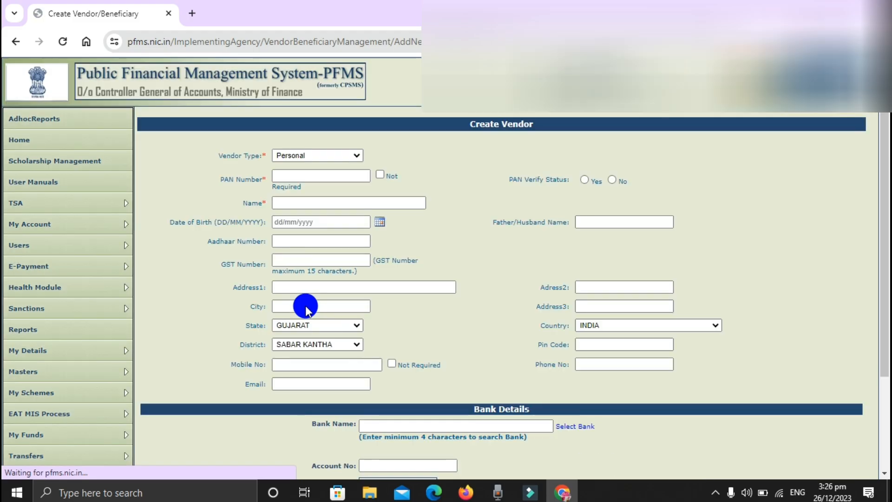
pyautogui.click(320, 157)
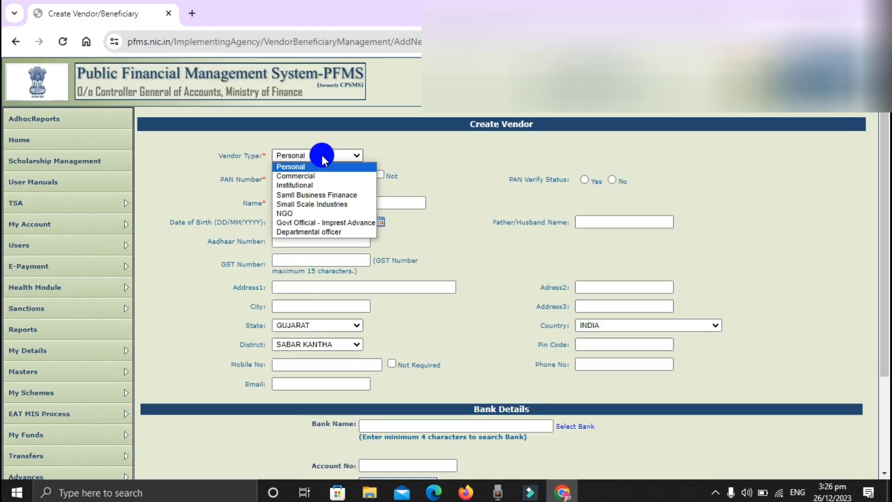
pyautogui.click(310, 177)
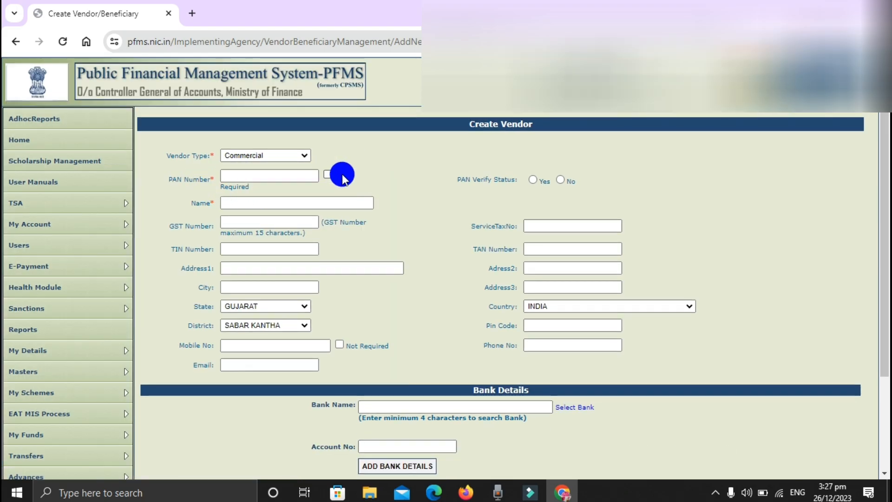
# Try to save the incomplete vendor form and enter "ghg kkk" as the vendor's name
pyautogui.moveTo(880, 239); pyautogui.dragTo(885, 330)
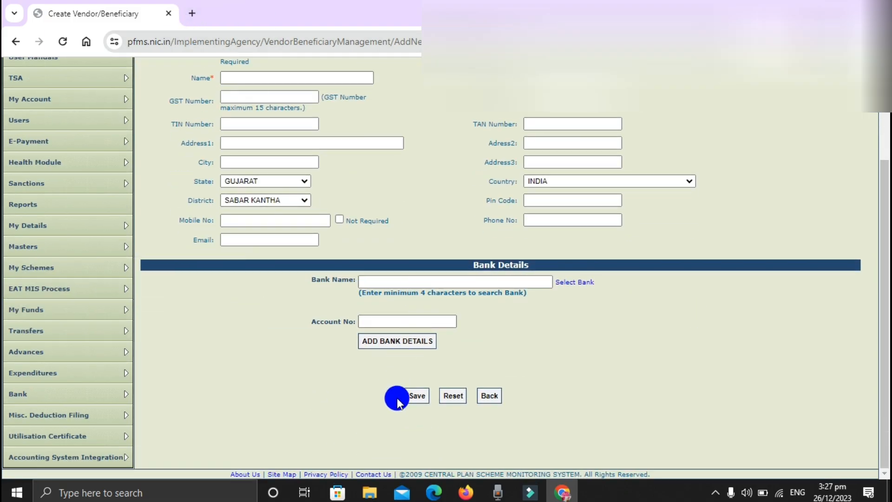
pyautogui.click(412, 396)
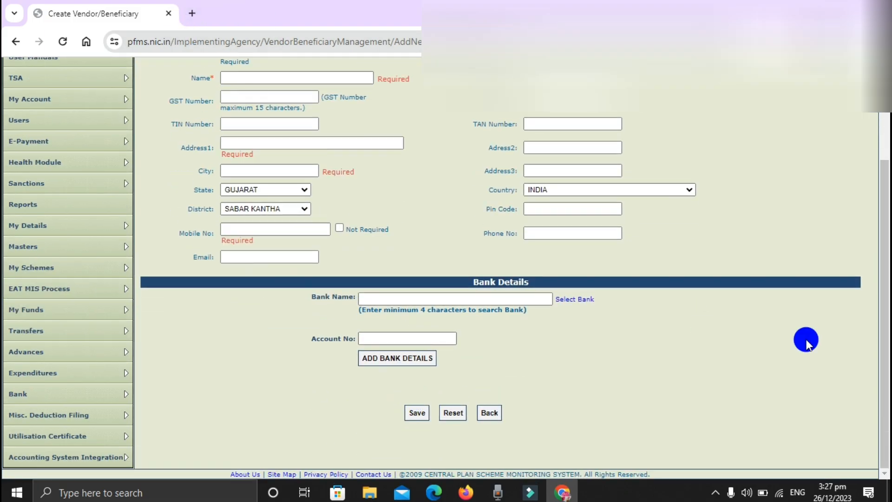
pyautogui.moveTo(882, 409); pyautogui.dragTo(883, 309)
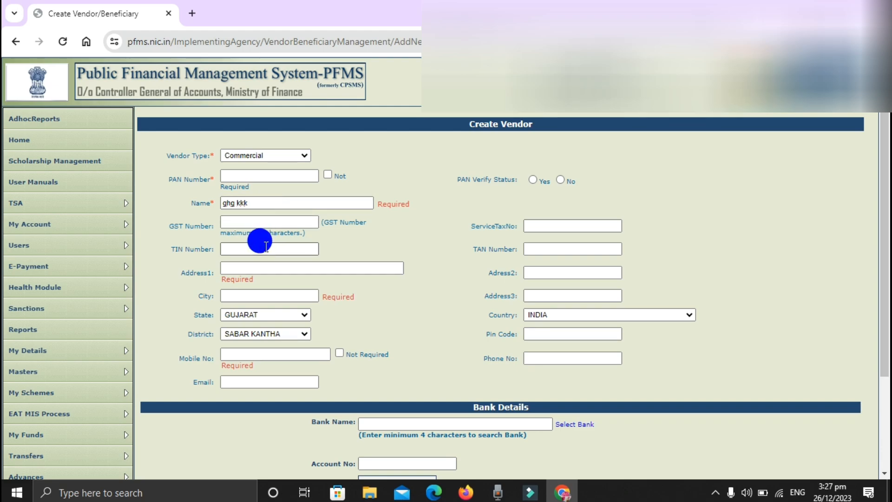
pyautogui.click(238, 268)
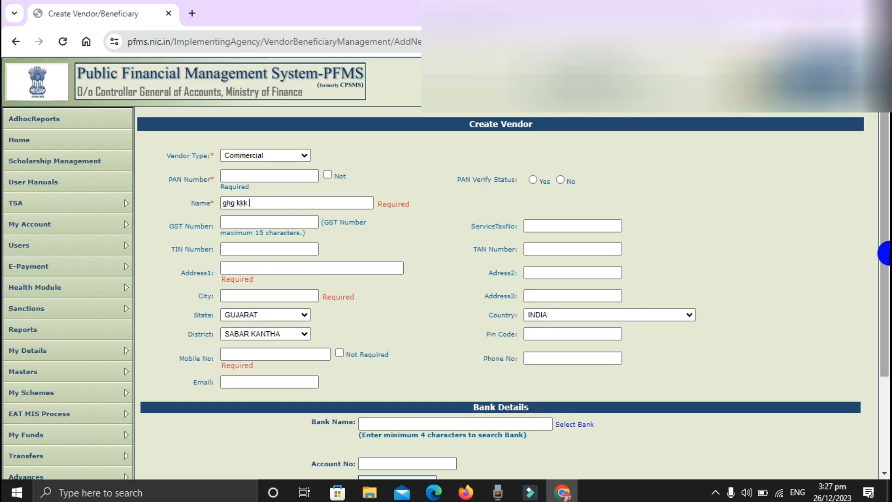
# Choose BANK OF BARODA (Y) as the vendor's bank in the bank details
pyautogui.moveTo(885, 255); pyautogui.dragTo(884, 288)
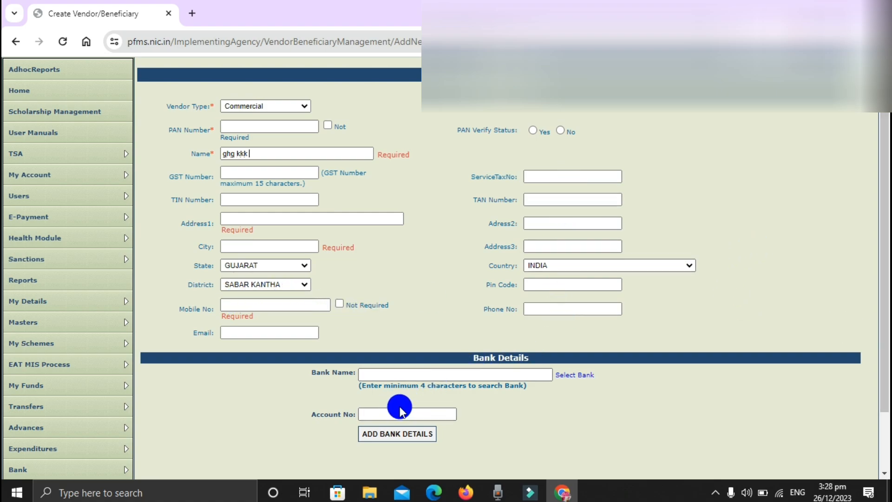
pyautogui.click(564, 375)
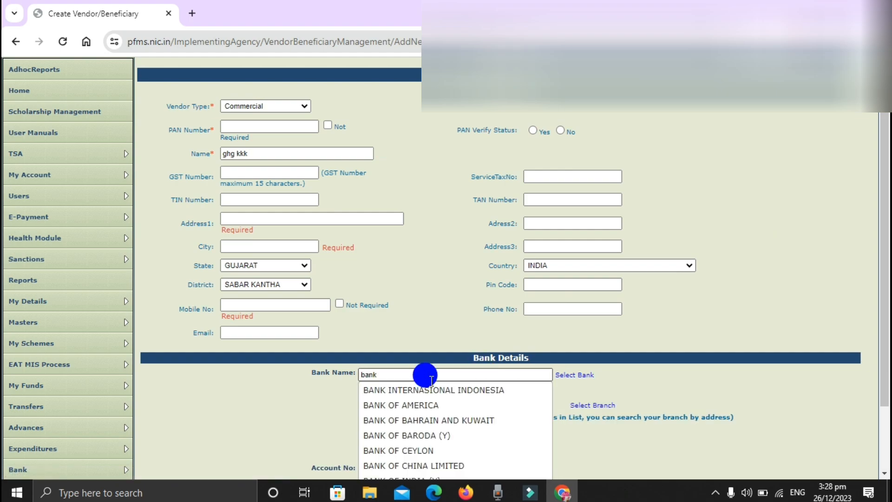
pyautogui.click(431, 436)
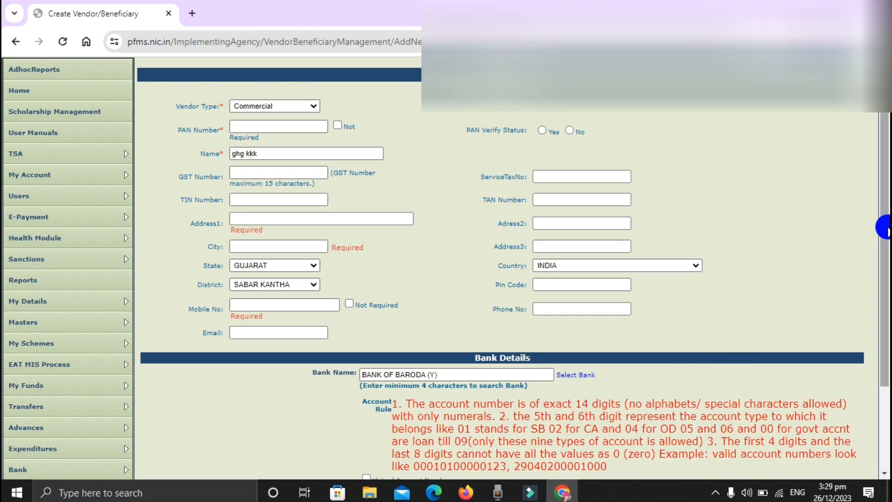
# Examine the account number rules, the account number field and the remaining fields of the vendor form
pyautogui.moveTo(887, 230); pyautogui.dragTo(882, 299)
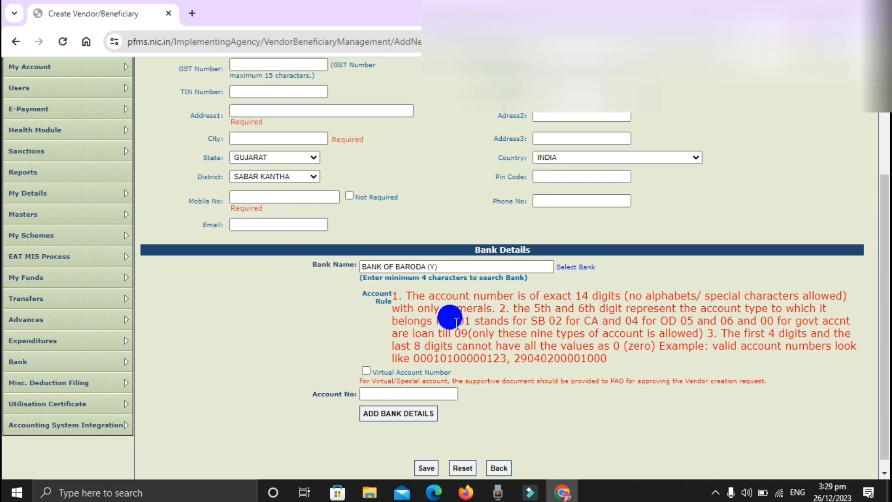
pyautogui.click(389, 393)
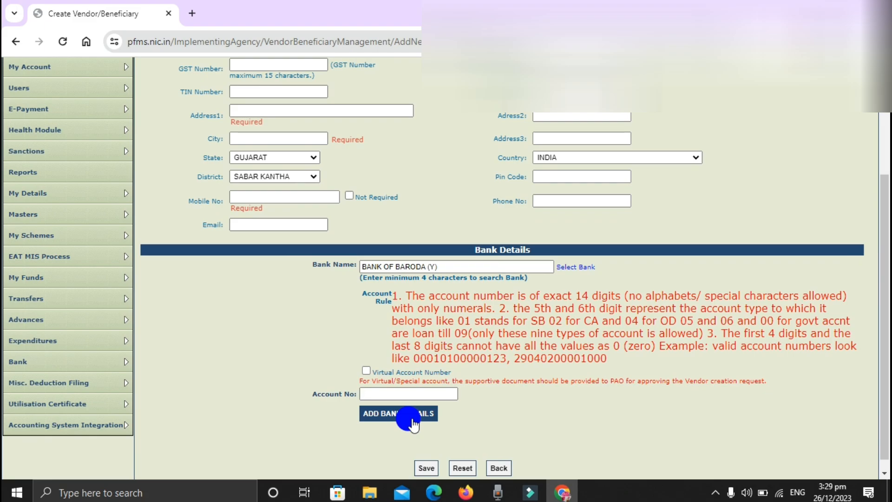
pyautogui.moveTo(879, 342); pyautogui.dragTo(879, 239)
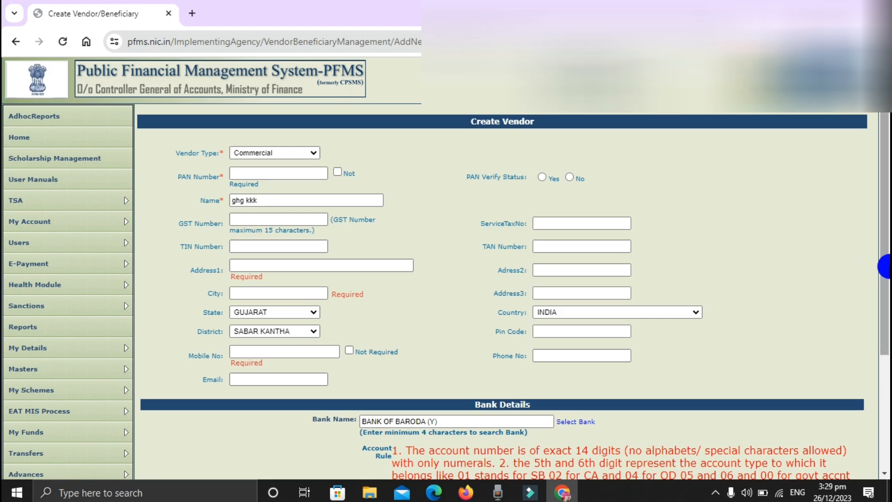
pyautogui.moveTo(885, 268); pyautogui.dragTo(883, 354)
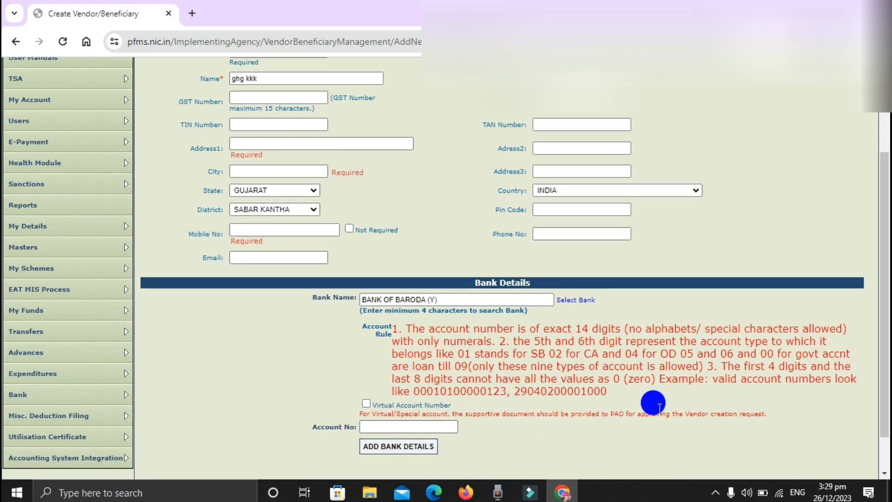
pyautogui.moveTo(876, 265); pyautogui.dragTo(876, 378)
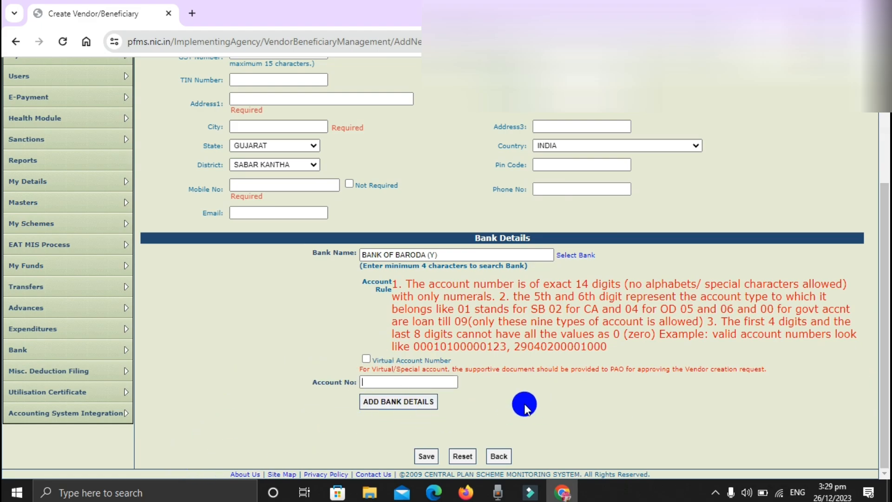
# Open the vendor management page and examine the registered vendor's bank and account status
pyautogui.moveTo(80, 275)
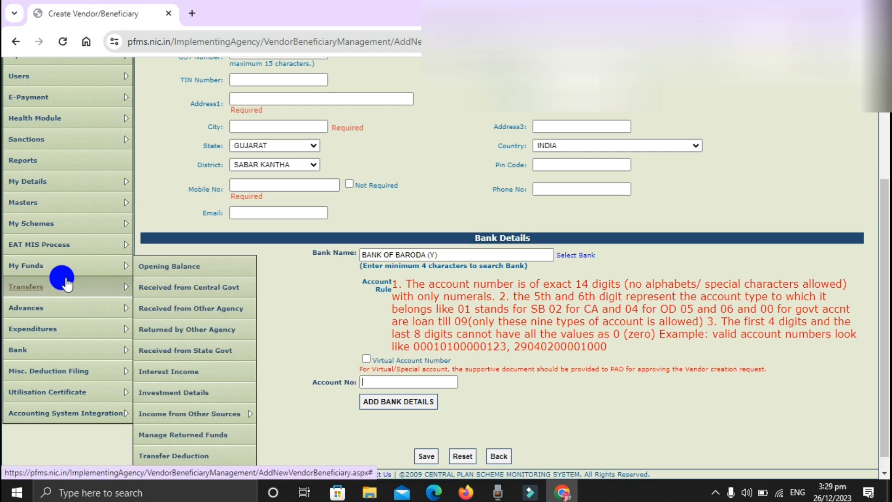
pyautogui.moveTo(83, 214)
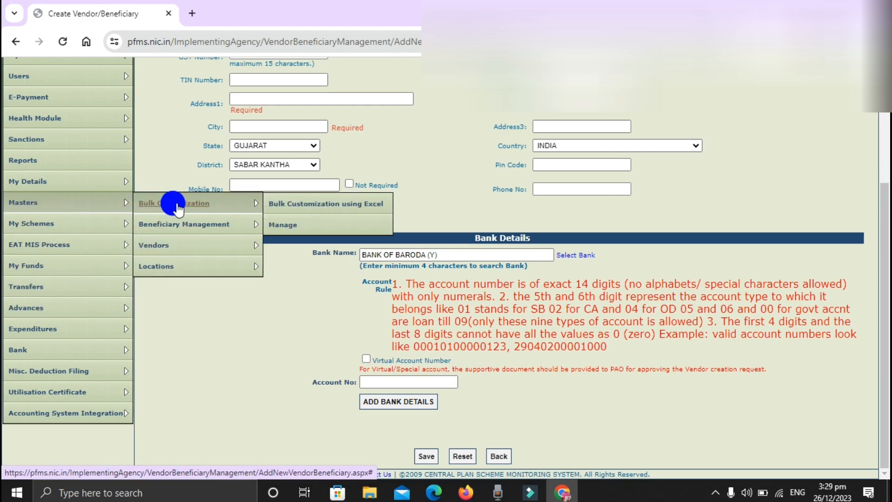
pyautogui.moveTo(190, 245)
pyautogui.click(276, 245)
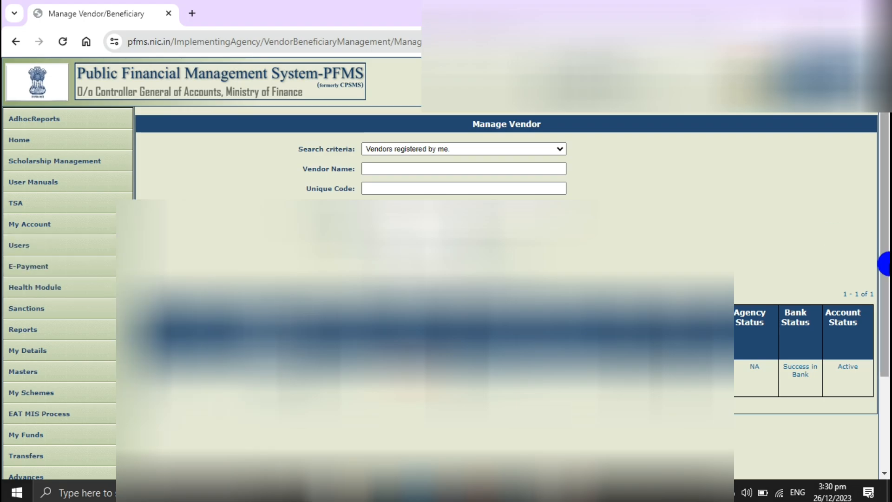
pyautogui.moveTo(882, 196); pyautogui.dragTo(884, 236)
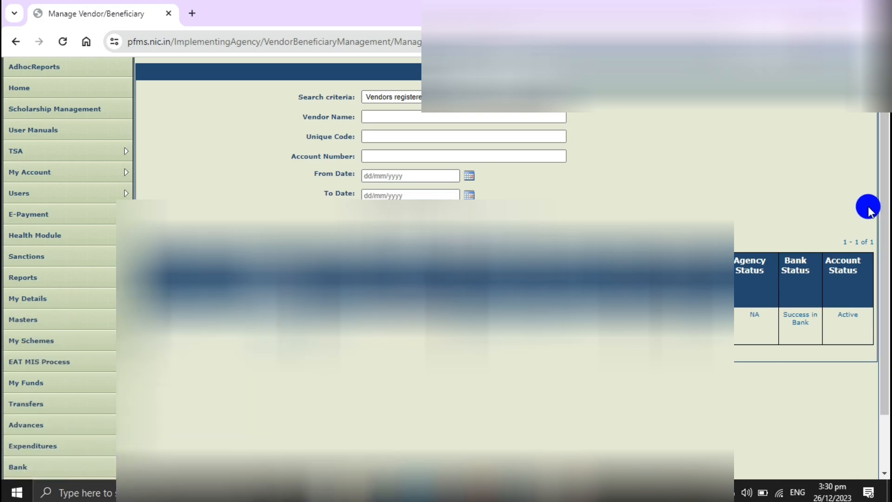
pyautogui.moveTo(882, 213); pyautogui.dragTo(885, 309)
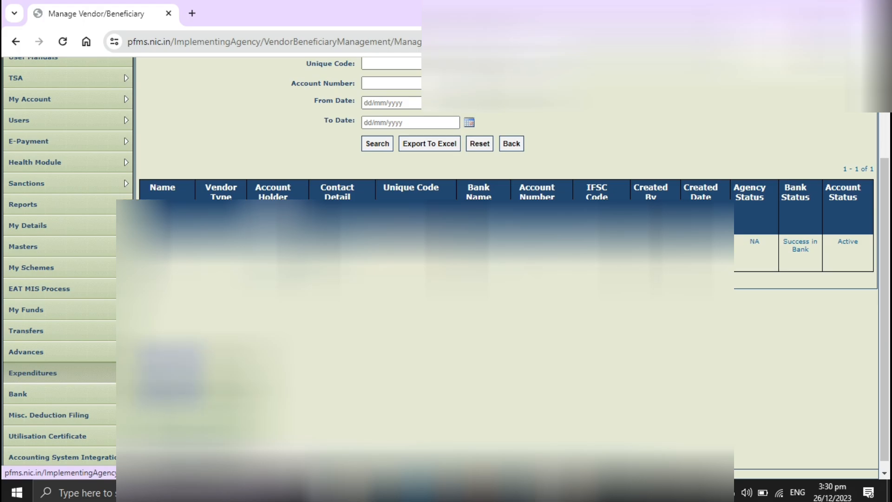
# Open a new expenditure entry and select the scheme GJ209 - GUJ SAMAGRA SIKSHA (EDN 68) (EDN 113)
pyautogui.click(33, 372)
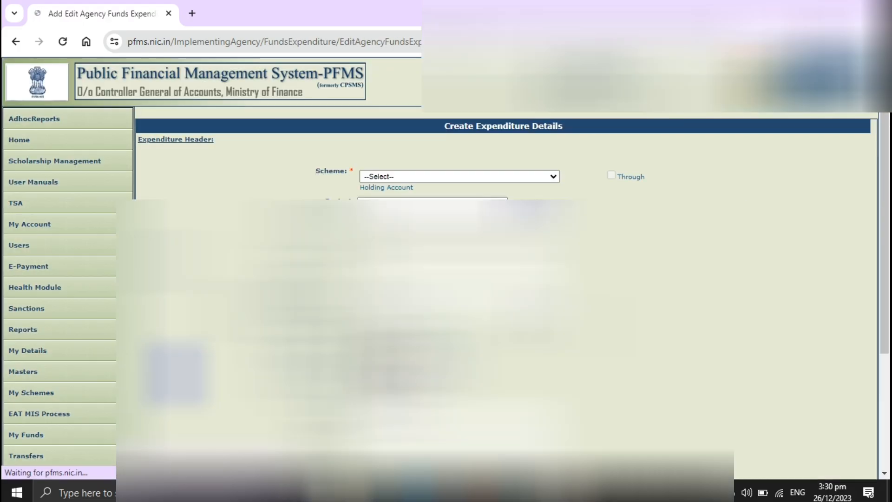
pyautogui.click(521, 175)
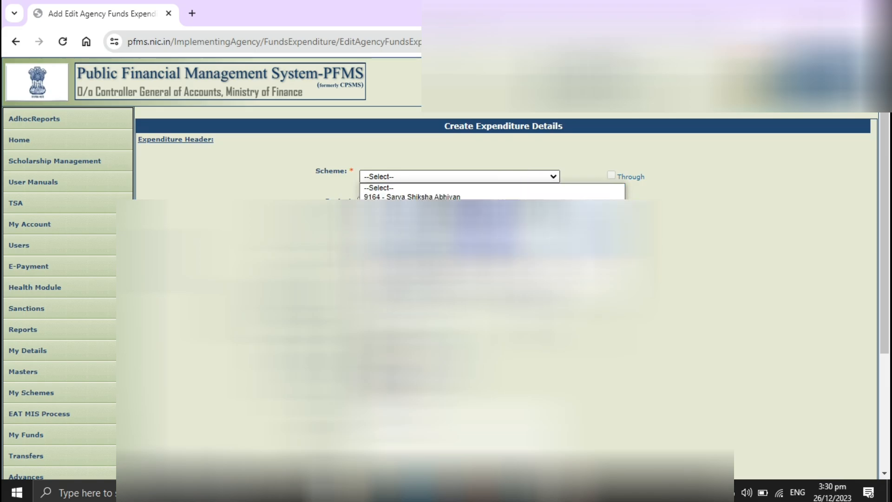
pyautogui.click(477, 225)
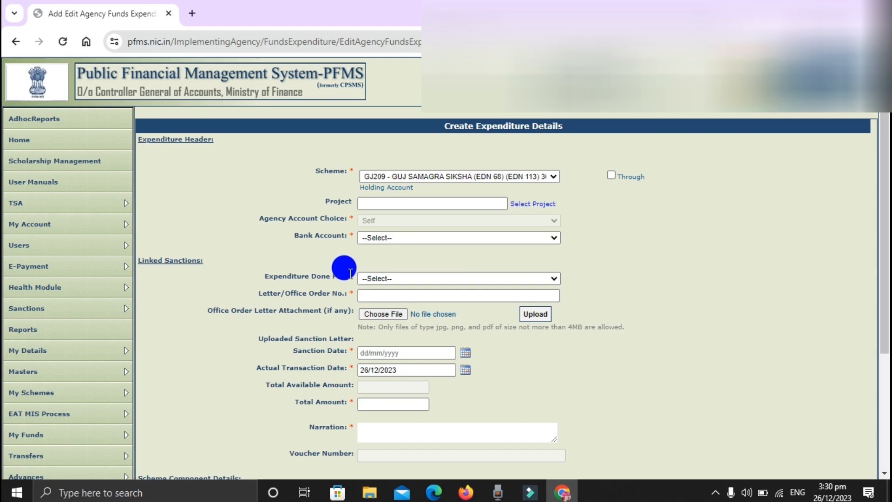
# Set the expenditure as done for Vendors and enter "ghh" as the vendor name
pyautogui.click(395, 278)
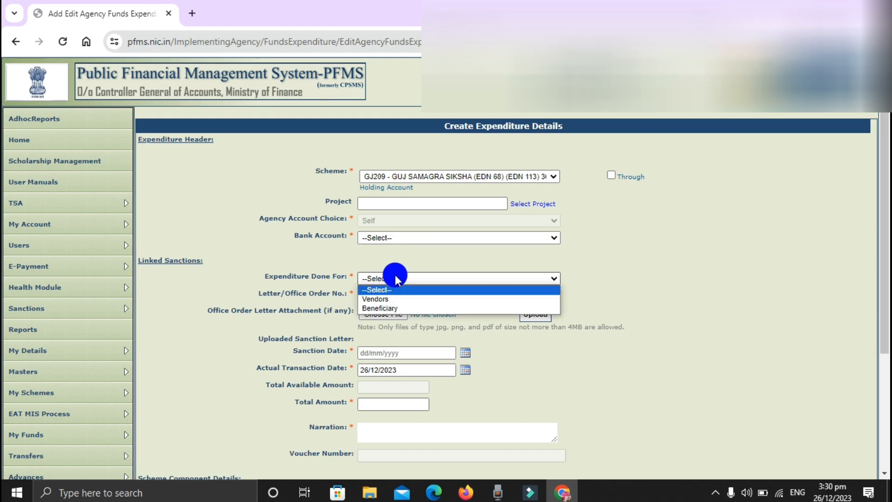
pyautogui.click(391, 299)
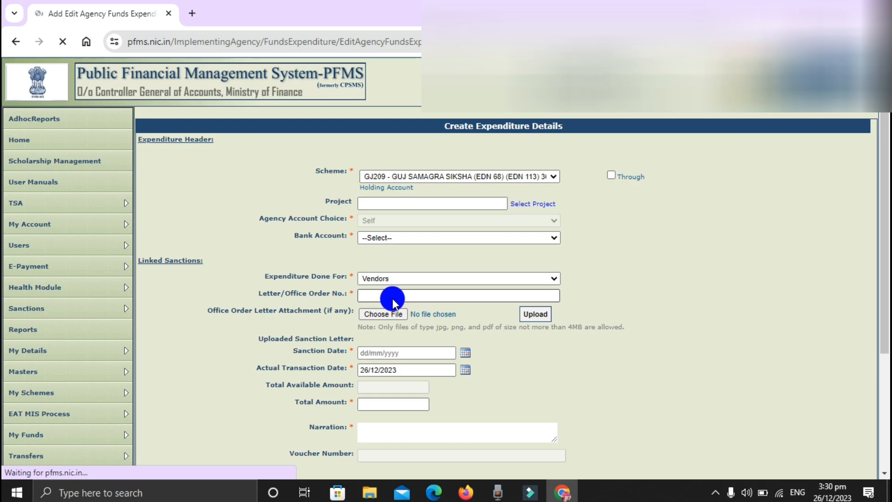
pyautogui.click(387, 296)
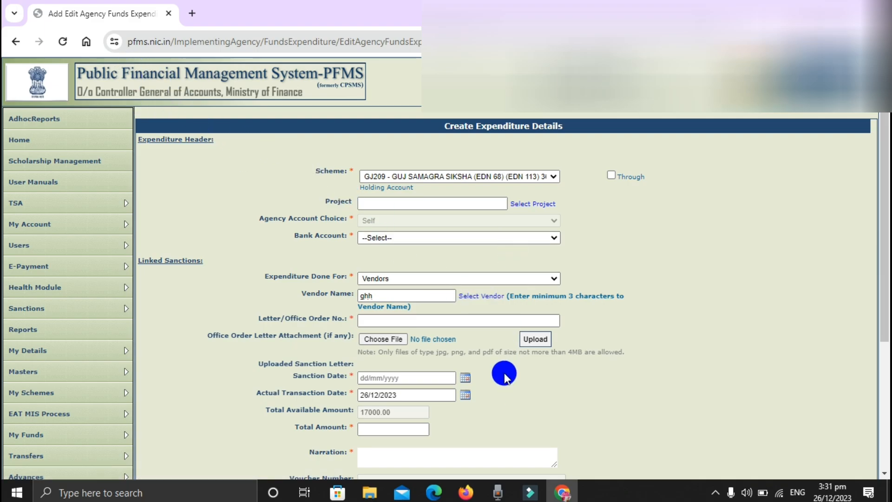
pyautogui.write('h')
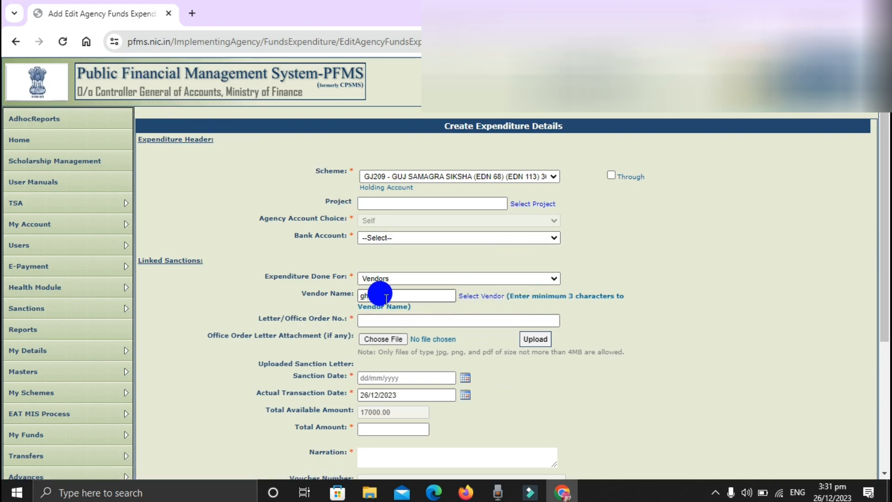
pyautogui.write('h')
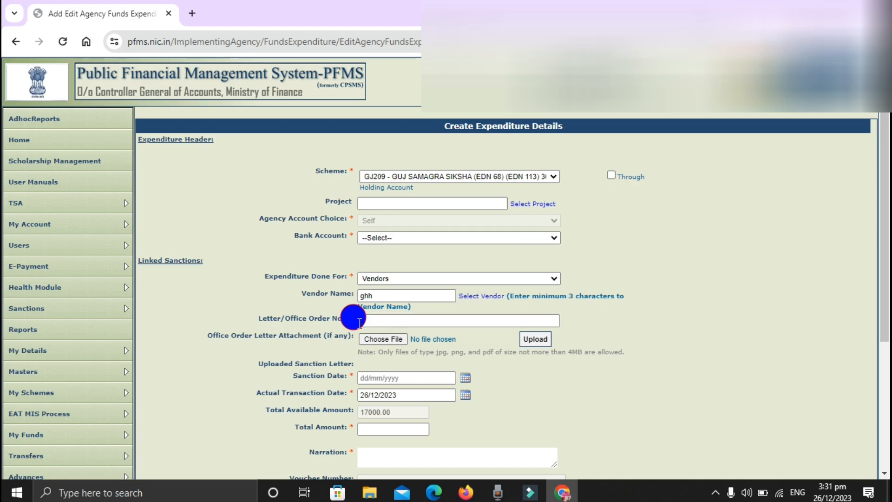
# Set the sanction date to 26/12/2023 and enter a total amount of 2000 for the expenditure
pyautogui.click(361, 321)
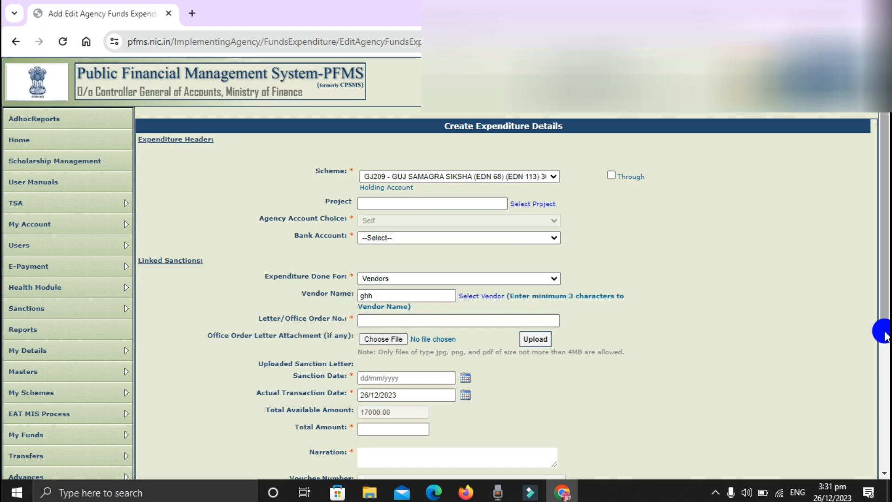
pyautogui.moveTo(884, 321); pyautogui.dragTo(881, 374)
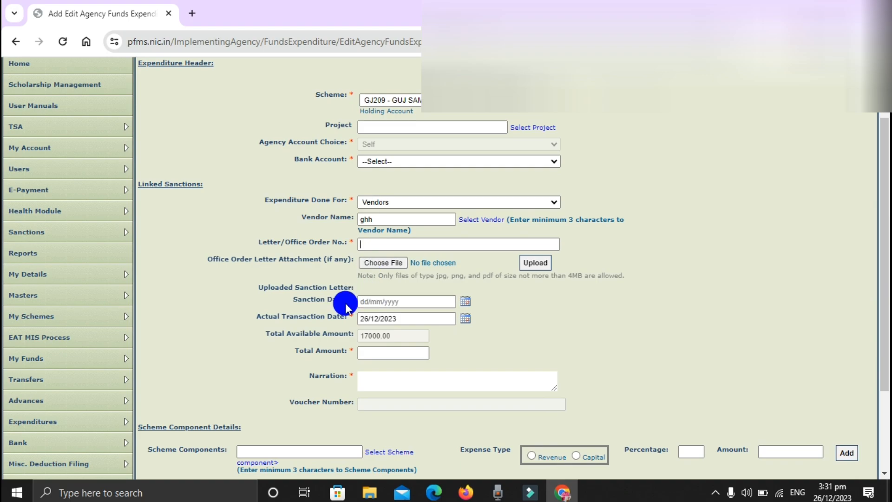
pyautogui.click(412, 302)
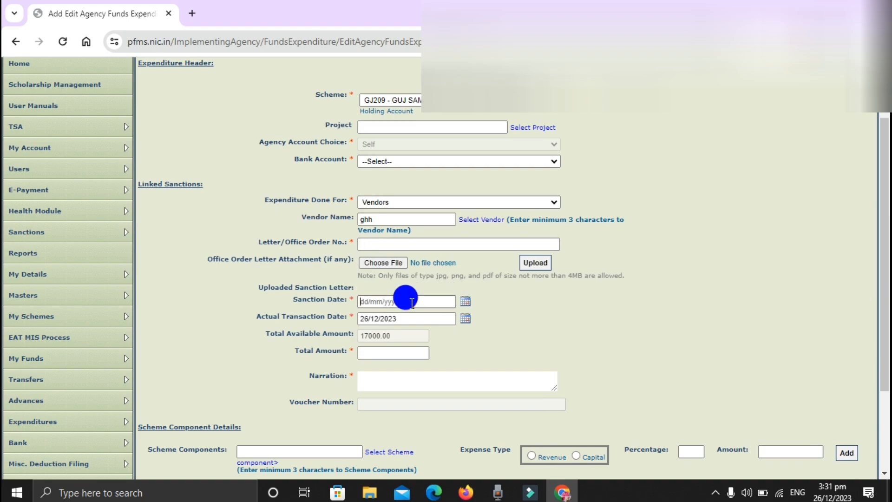
pyautogui.click(466, 302)
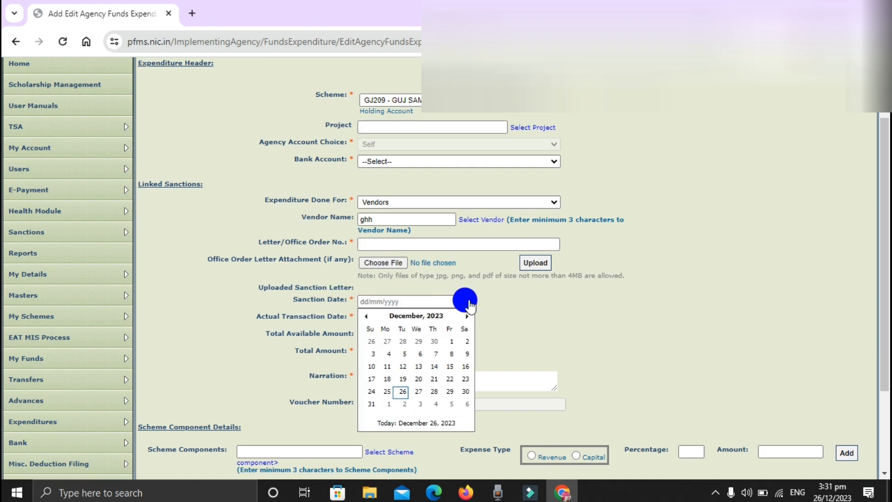
pyautogui.click(398, 393)
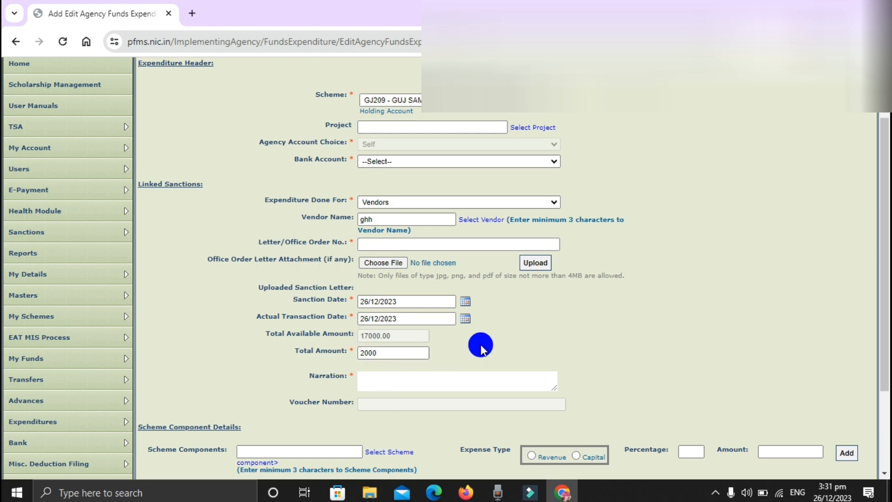
# Enter "echo club grant" as the narration and "1 echo" as the letter/office order number
pyautogui.click(443, 386)
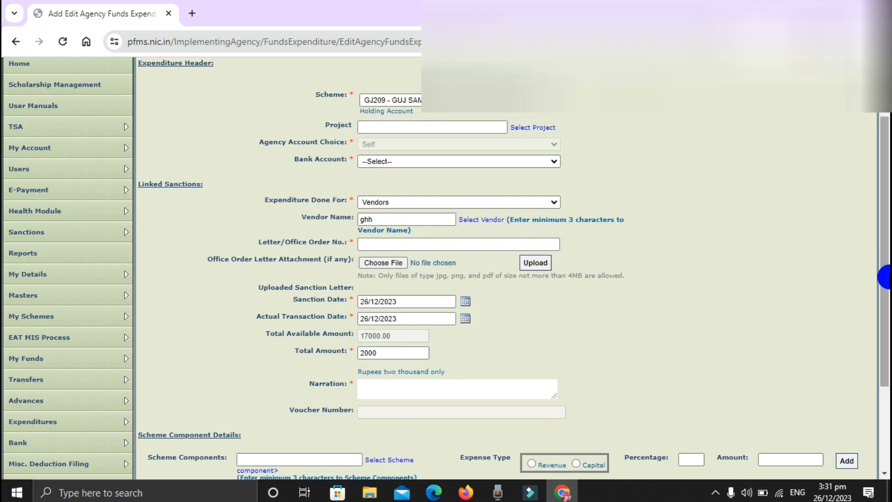
pyautogui.moveTo(885, 292); pyautogui.dragTo(885, 358)
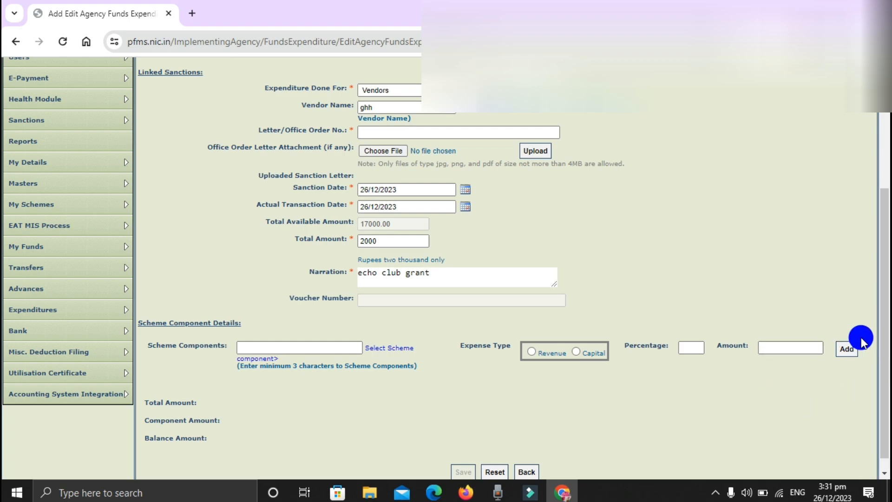
pyautogui.click(321, 346)
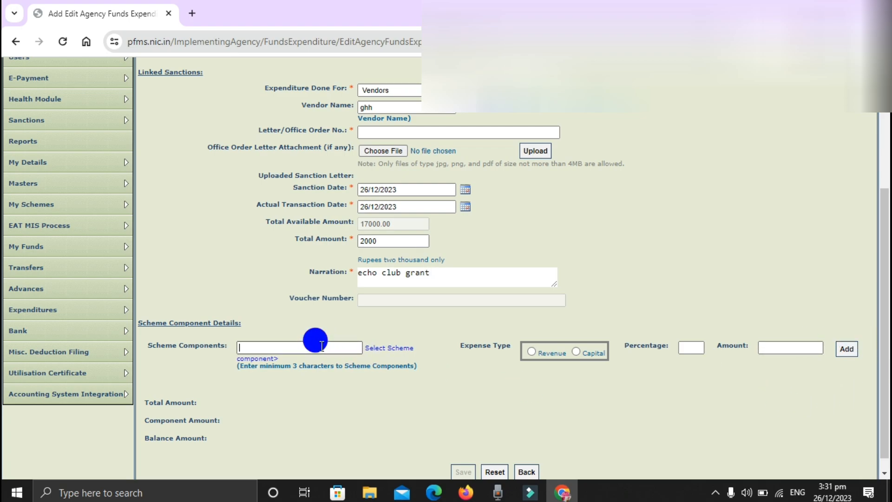
pyautogui.click(370, 132)
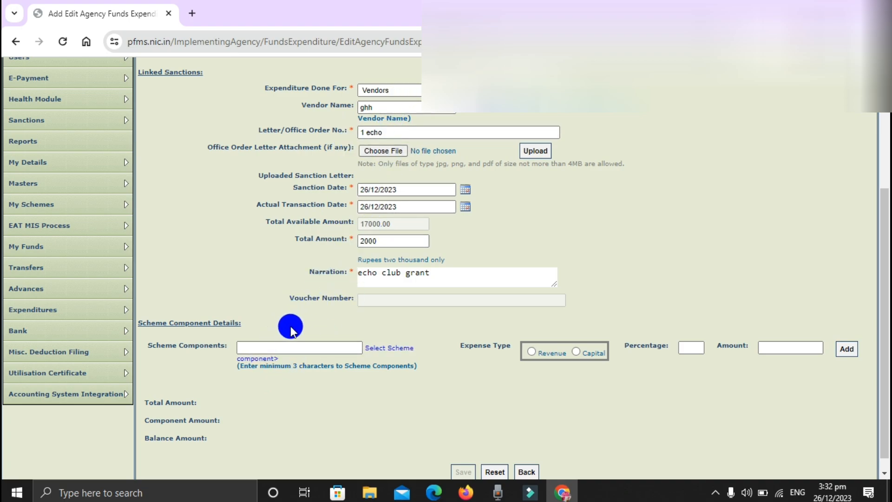
# Open the scheme component selection, search it for "echo" and look through the component tree
pyautogui.click(263, 347)
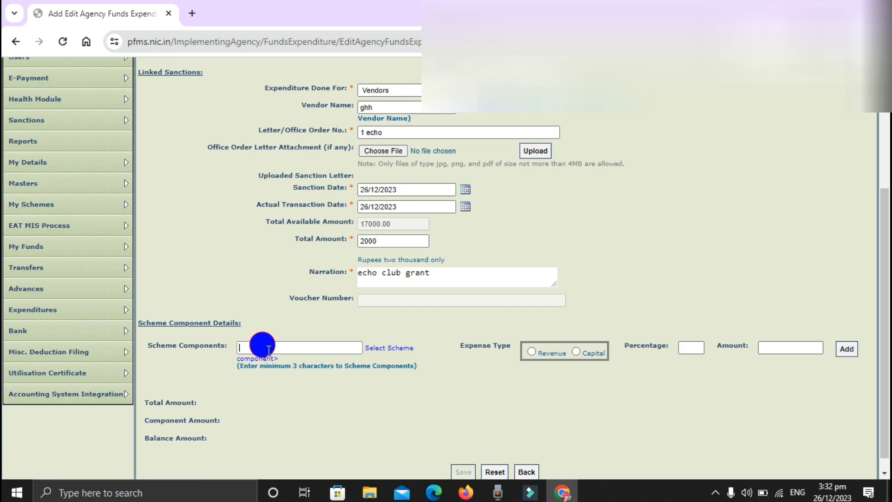
pyautogui.click(385, 351)
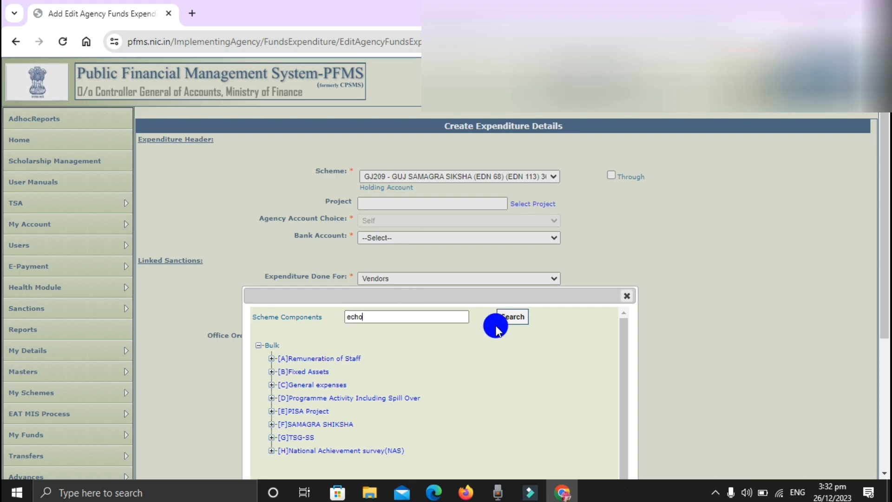
pyautogui.click(510, 317)
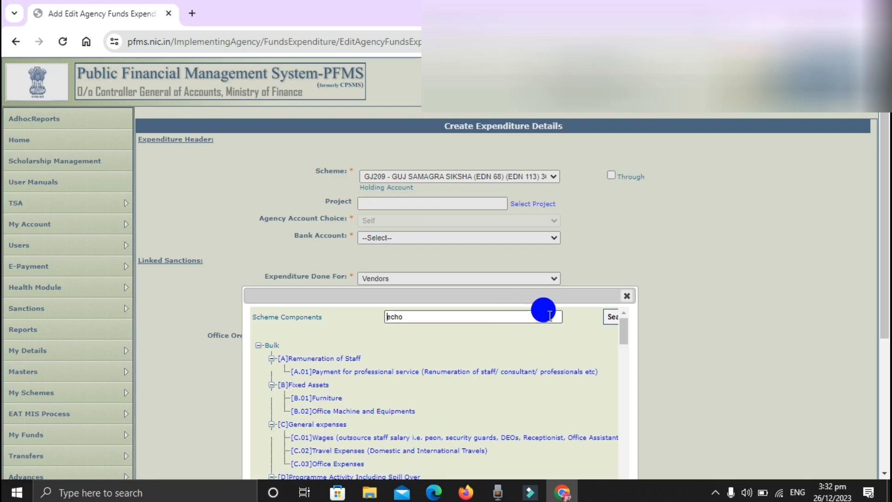
pyautogui.moveTo(624, 332); pyautogui.dragTo(621, 379)
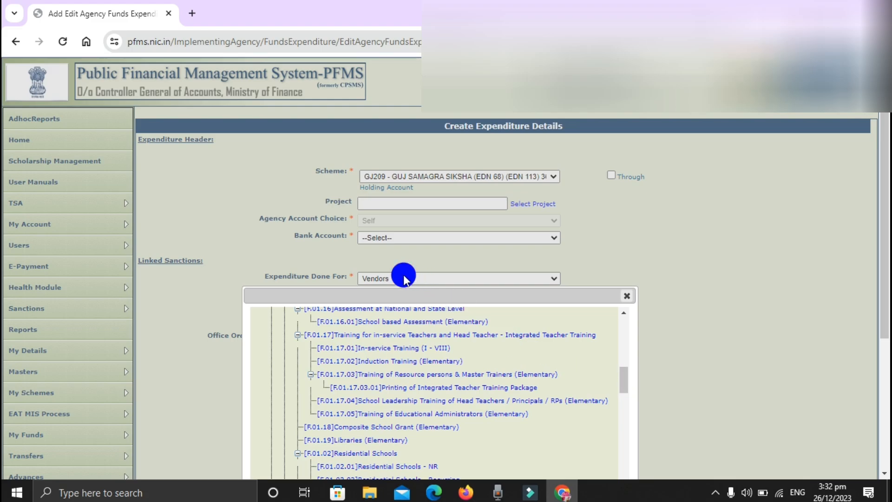
pyautogui.moveTo(623, 389); pyautogui.dragTo(618, 309)
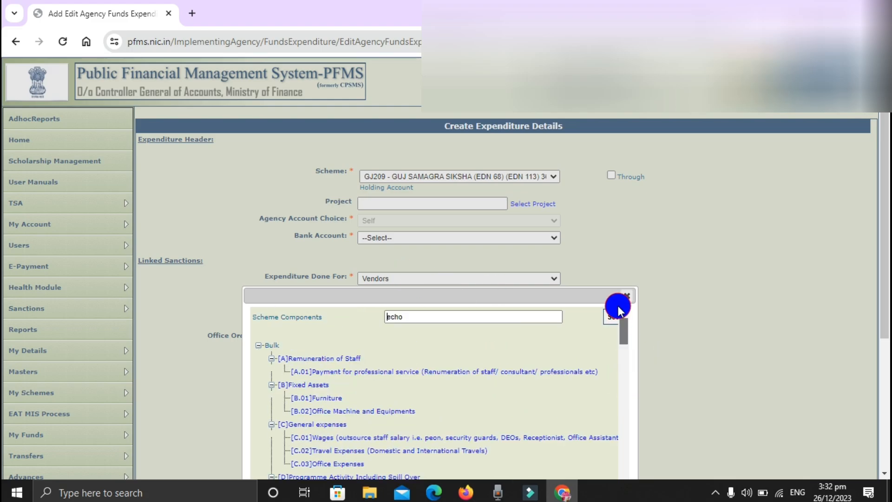
# Search the scheme components for "youth & eco" and select [F.01.12.01] Youth & Eco Club (Elementary)
pyautogui.doubleClick(387, 317)
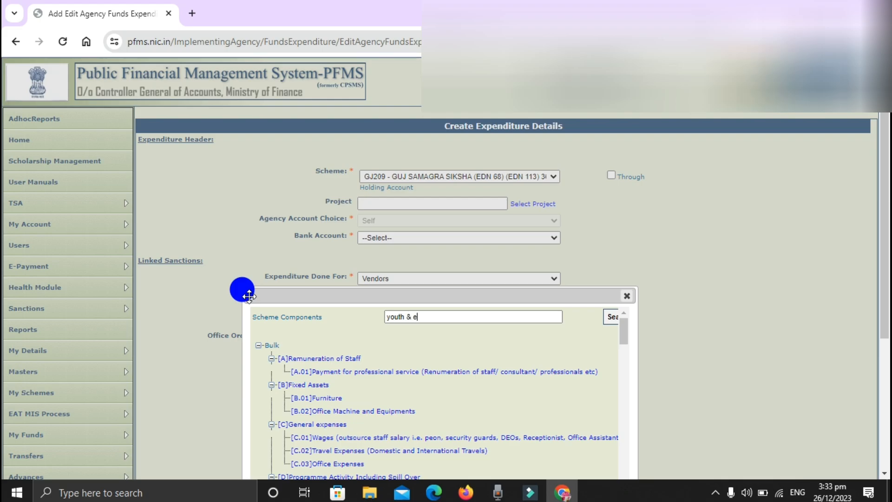
pyautogui.write('o')
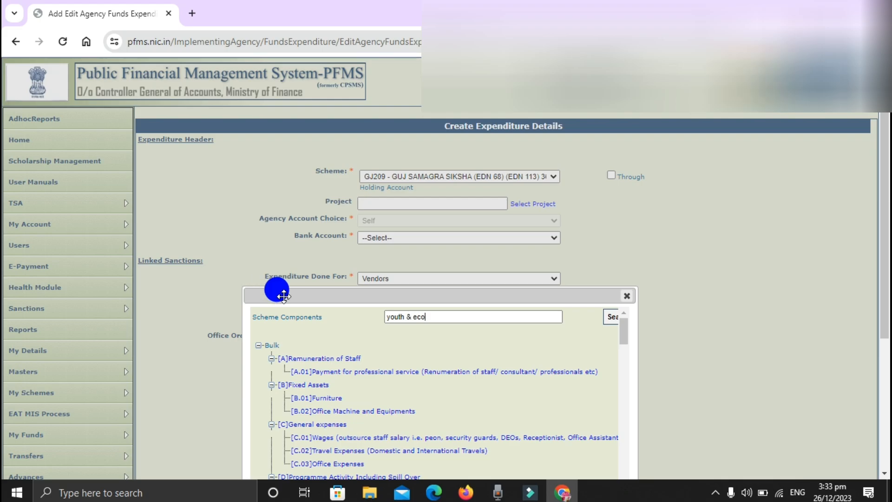
pyautogui.click(609, 321)
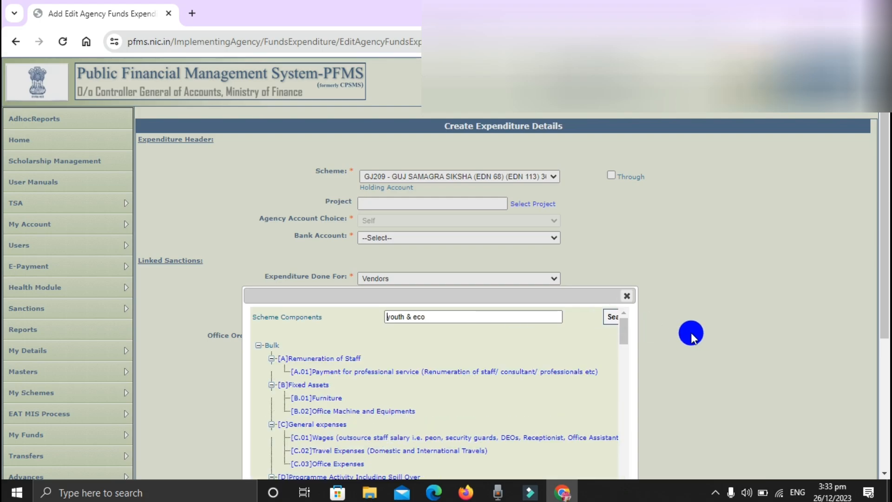
pyautogui.scroll(-3, 624, 335)
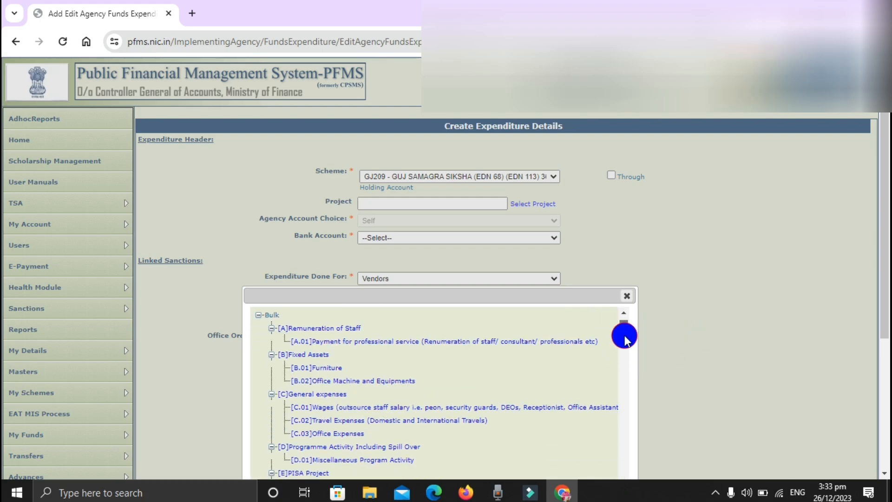
pyautogui.scroll(-1, 625, 343)
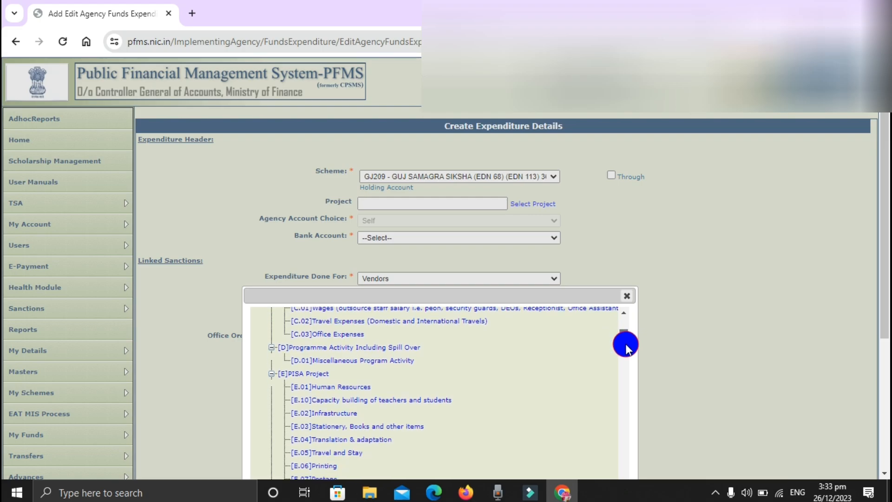
pyautogui.moveTo(626, 348); pyautogui.dragTo(629, 370)
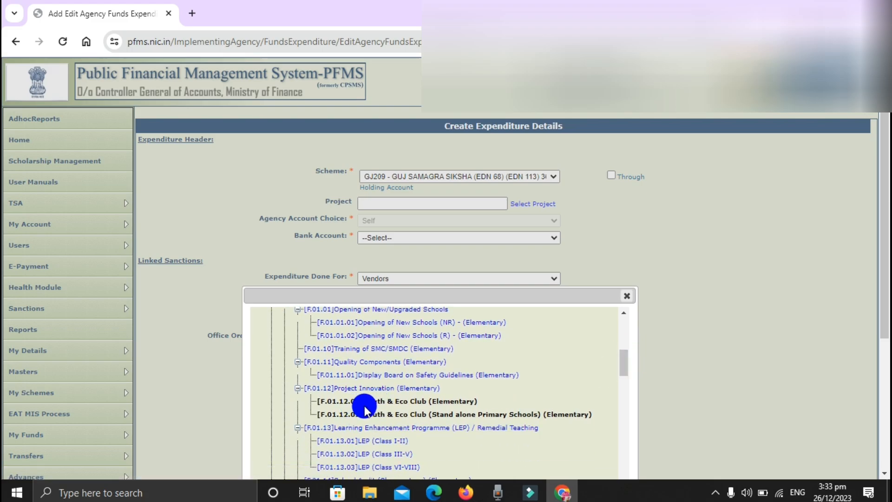
pyautogui.click(396, 403)
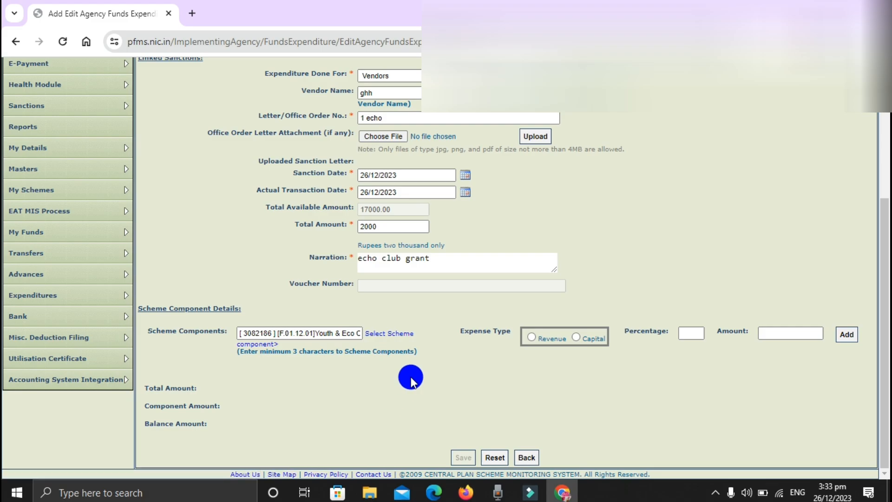
# Try to add the selected component as a Revenue expense with percentage 100 and amount 2000
pyautogui.click(531, 339)
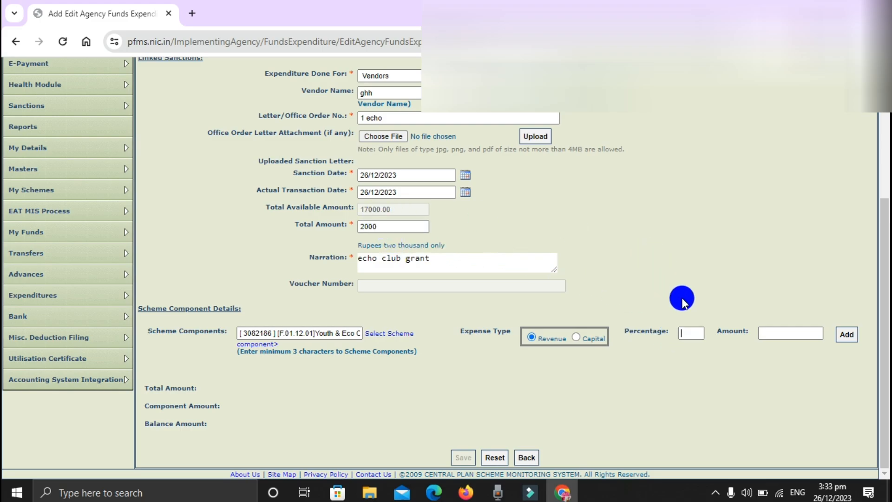
pyautogui.click(750, 369)
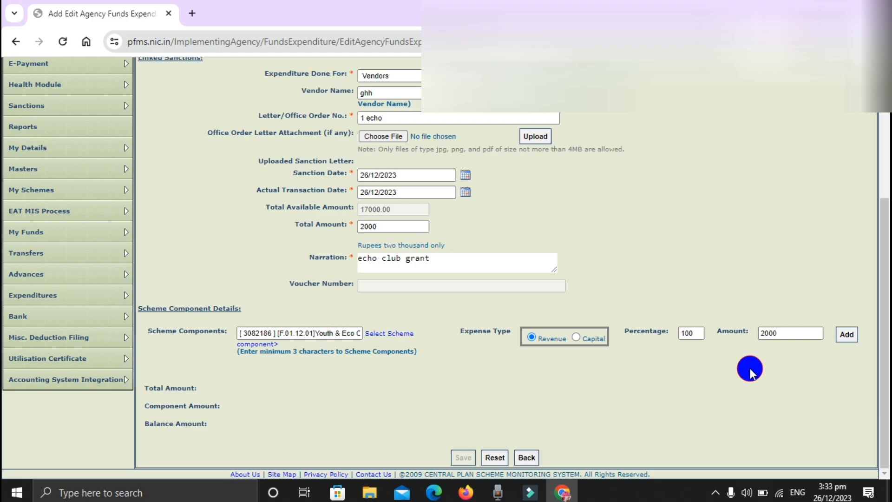
pyautogui.click(847, 337)
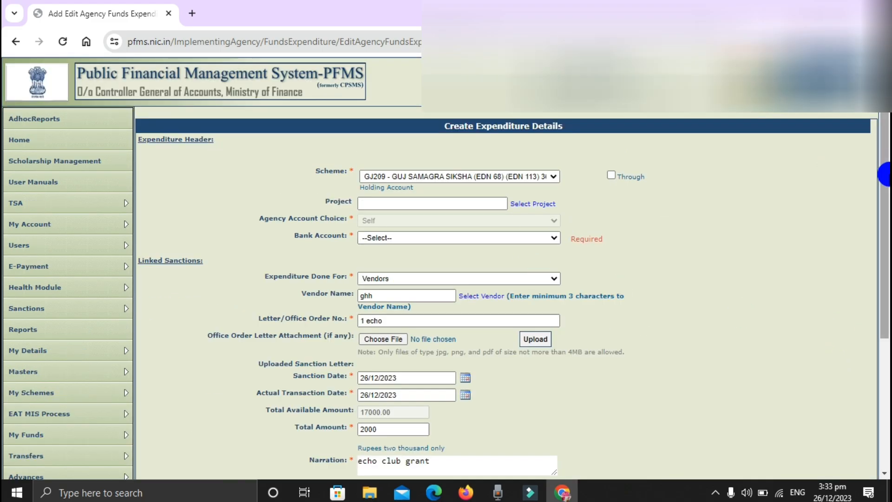
pyautogui.moveTo(880, 195); pyautogui.dragTo(884, 368)
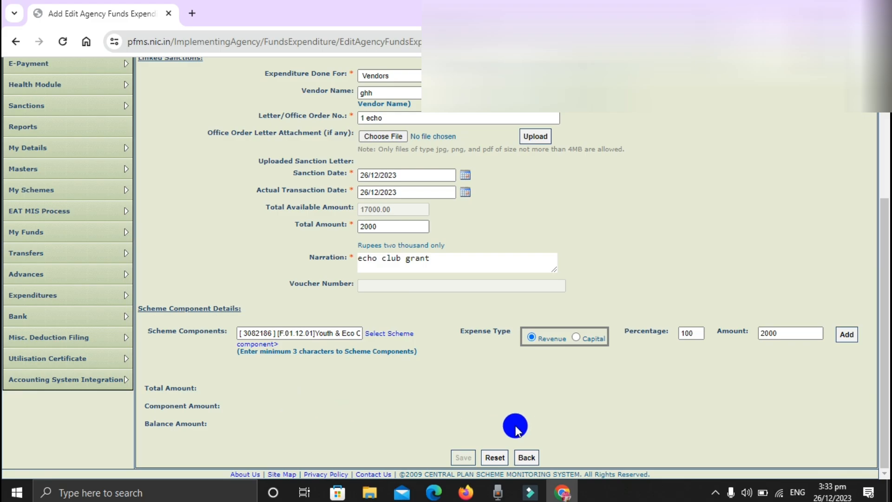
# Open the expenditure management page and search for the expenditures of scheme GJ209 - GUJ SAMAGRA SIKSHA (EDN 68) (EDN 113) 3667
pyautogui.moveTo(86, 342)
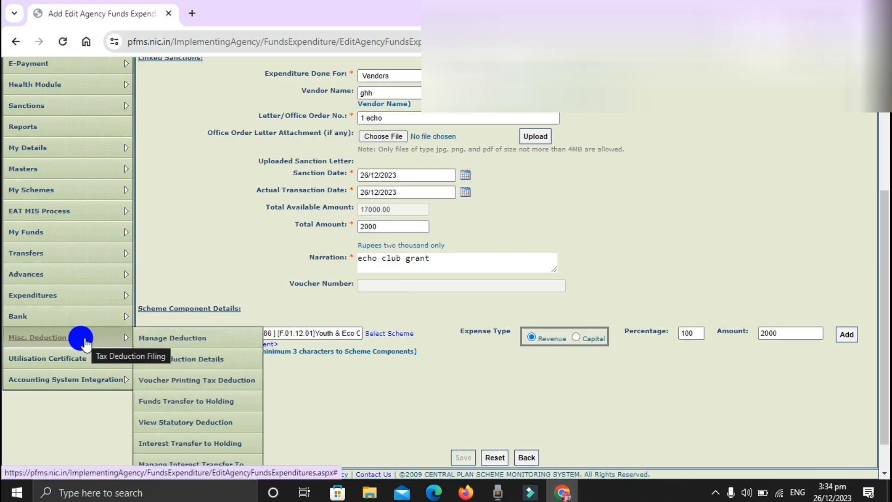
pyautogui.moveTo(72, 293)
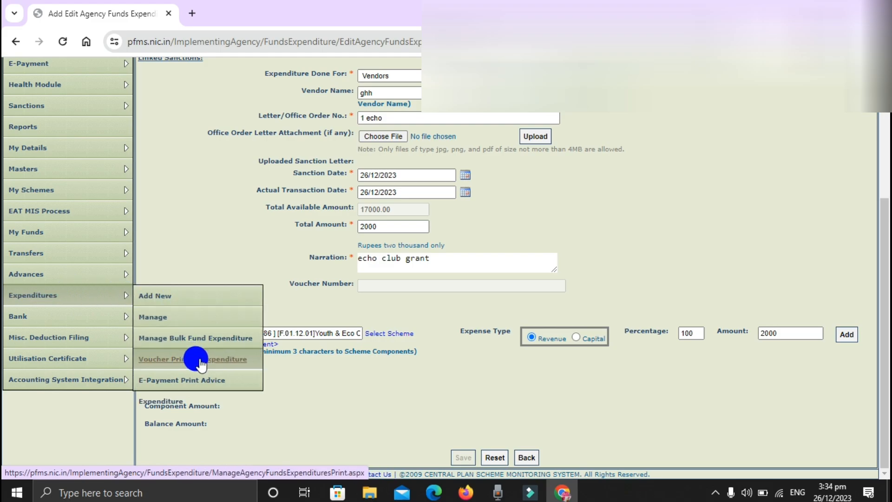
pyautogui.click(209, 319)
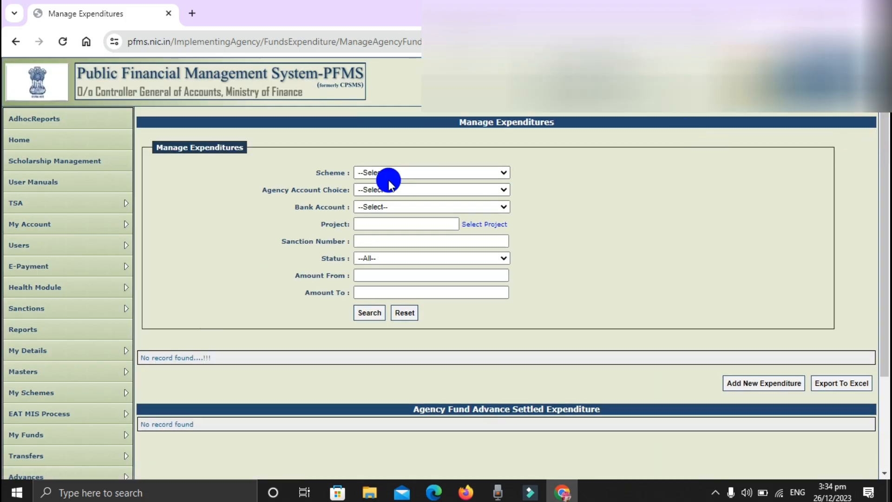
pyautogui.click(382, 177)
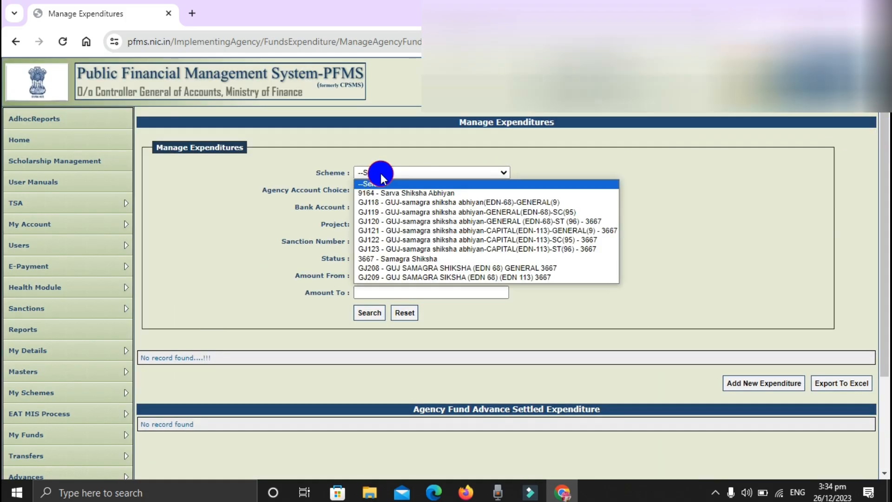
pyautogui.click(383, 278)
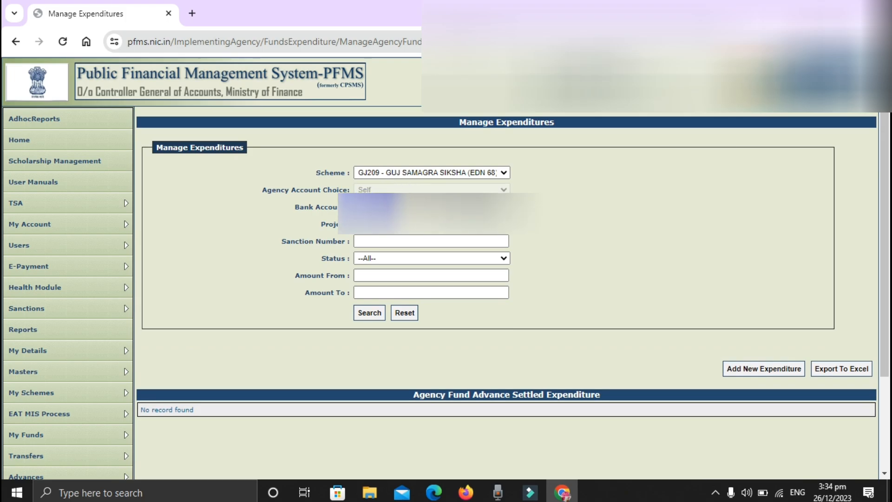
pyautogui.click(361, 312)
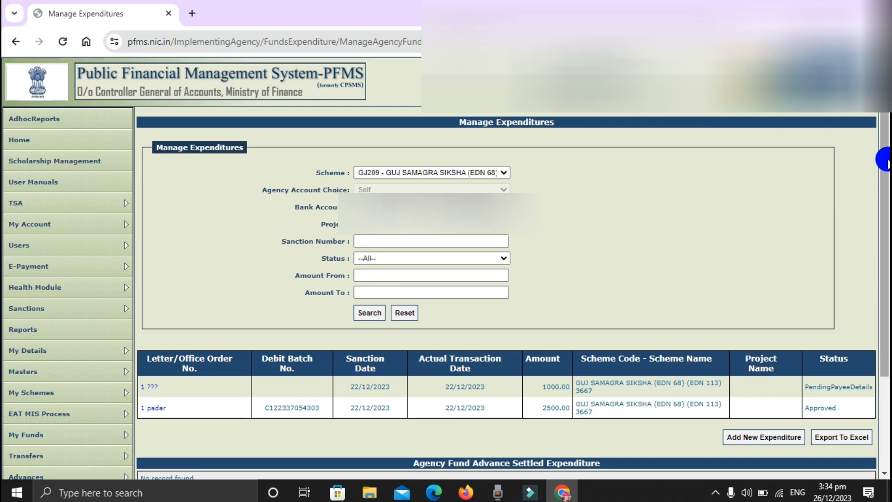
pyautogui.moveTo(886, 168); pyautogui.dragTo(885, 246)
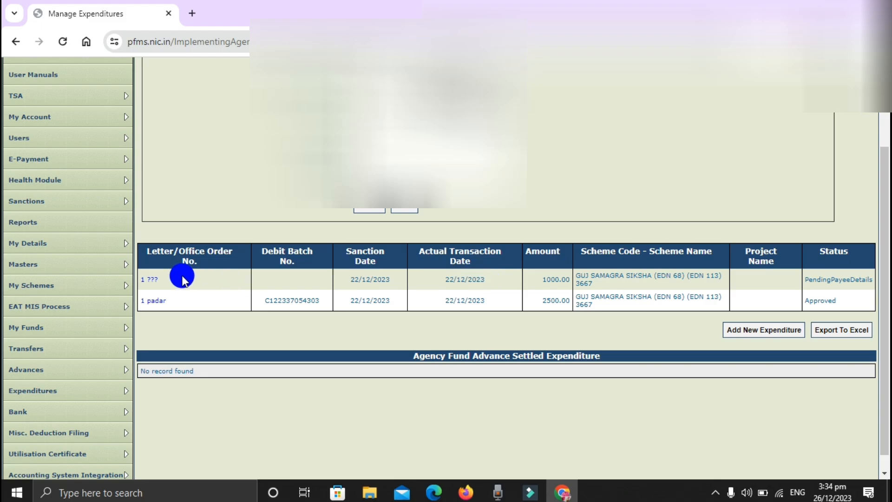
# Open the 1000.00 expenditure pending payee details and proceed from its details to the payment instrument type page
pyautogui.click(145, 279)
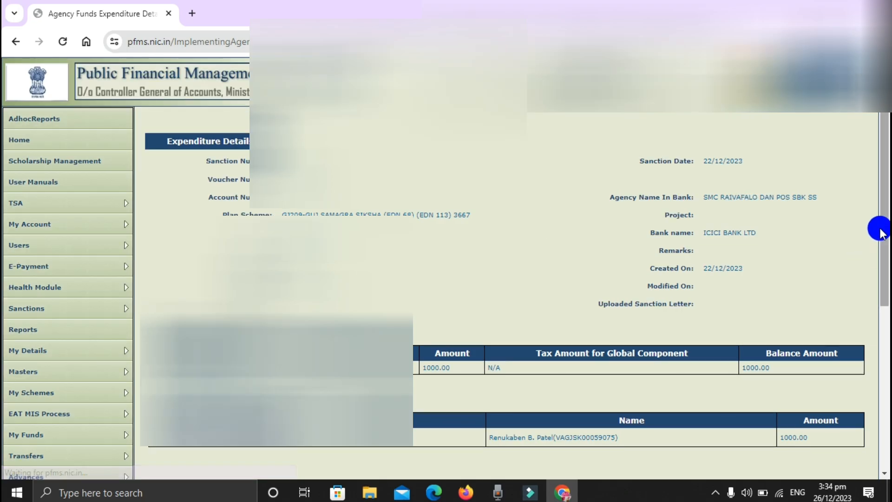
pyautogui.moveTo(882, 229); pyautogui.dragTo(882, 308)
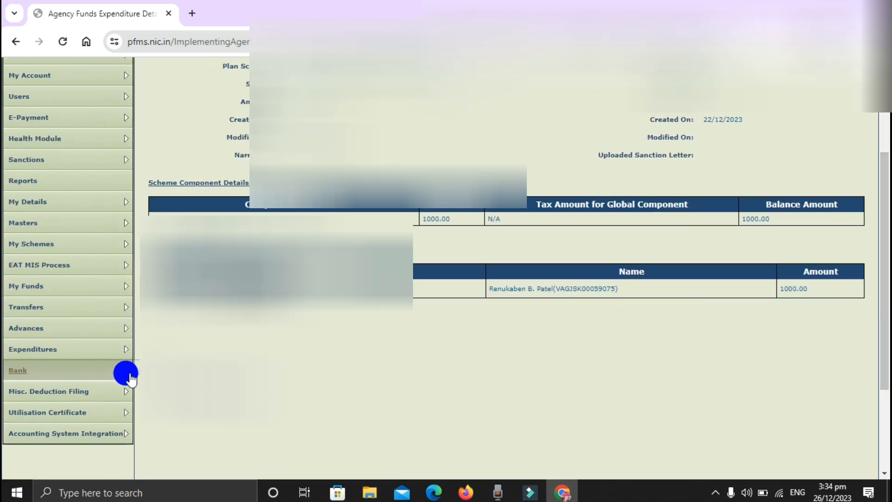
pyautogui.click(200, 387)
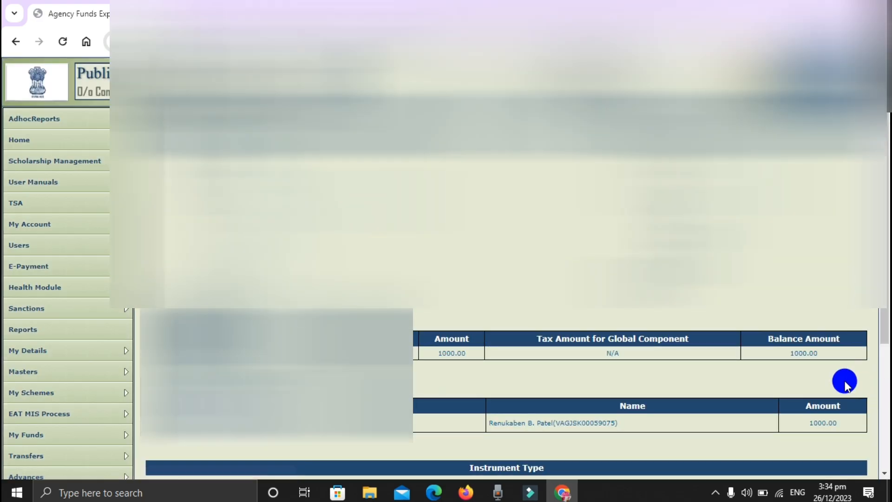
# Open the instrument type choices for the 1000.00 expenditure's payment and review the EPaymentUsingPrintAdvice option
pyautogui.scroll(-4, 883, 325)
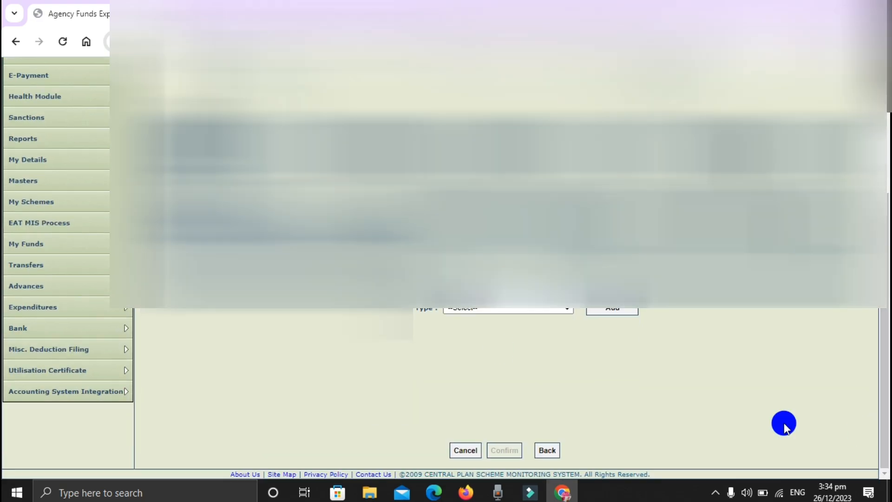
pyautogui.click(476, 311)
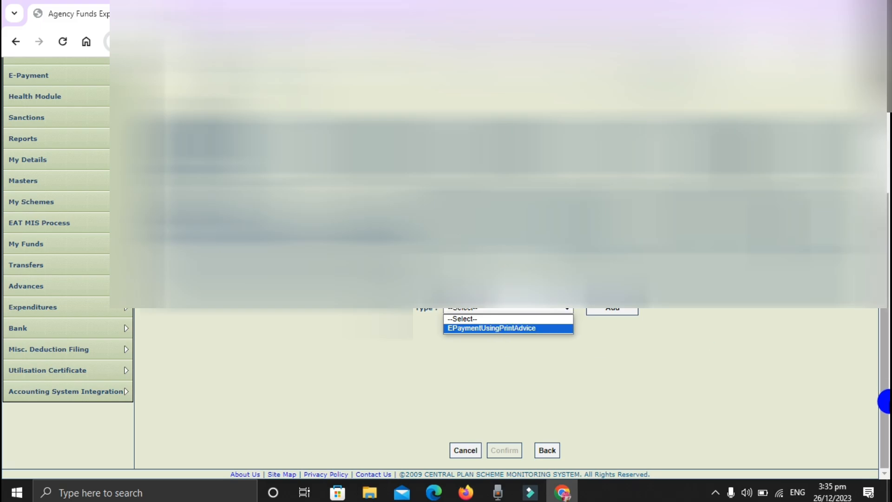
pyautogui.moveTo(886, 397); pyautogui.dragTo(883, 93)
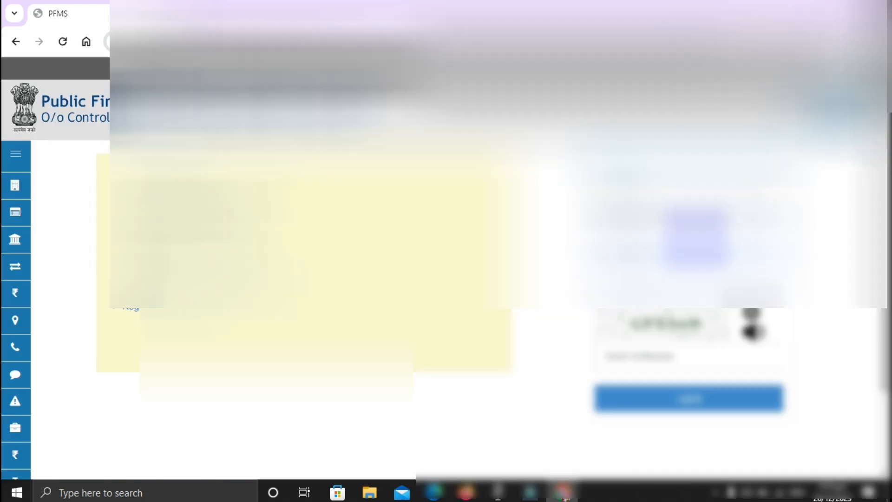
# Log in to the school committee's other PFMS account with its saved username and password and the word verification code
pyautogui.click(688, 236)
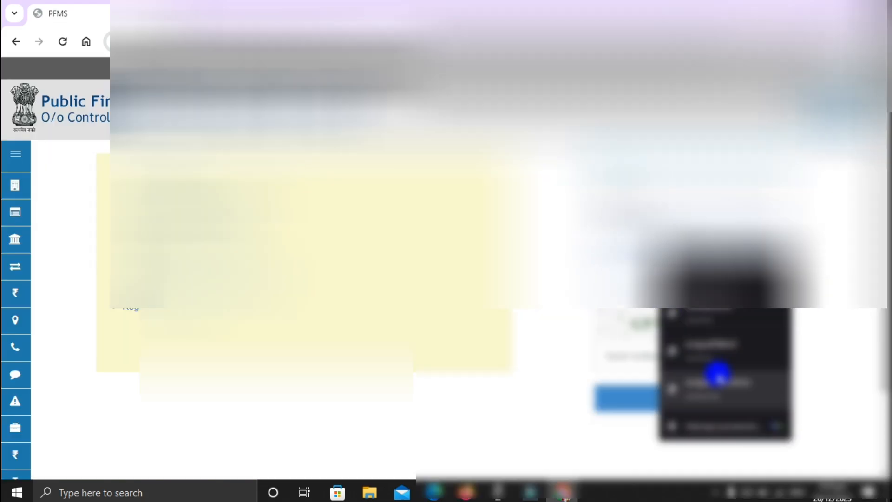
pyautogui.click(718, 381)
pyautogui.click(695, 227)
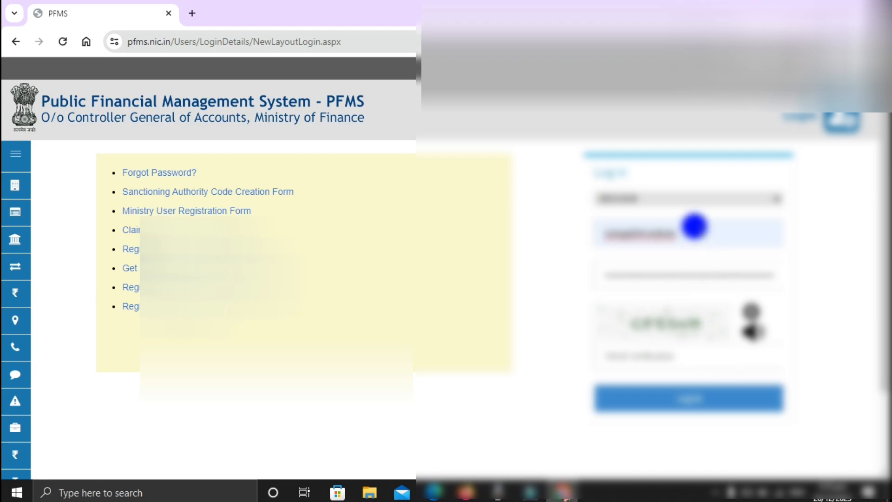
pyautogui.click(694, 226)
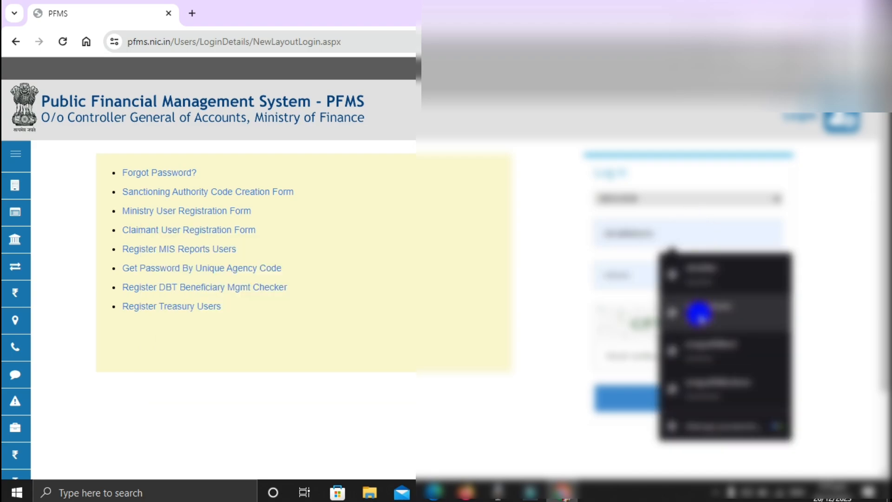
pyautogui.click(699, 314)
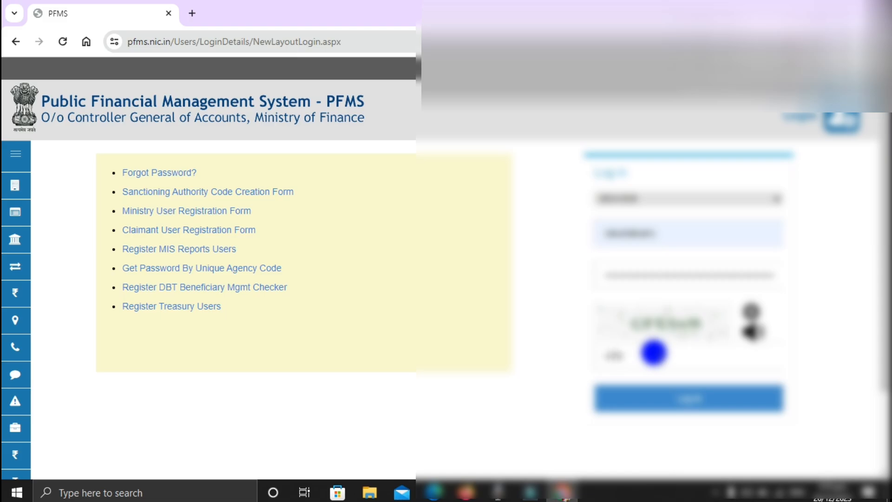
pyautogui.click(651, 398)
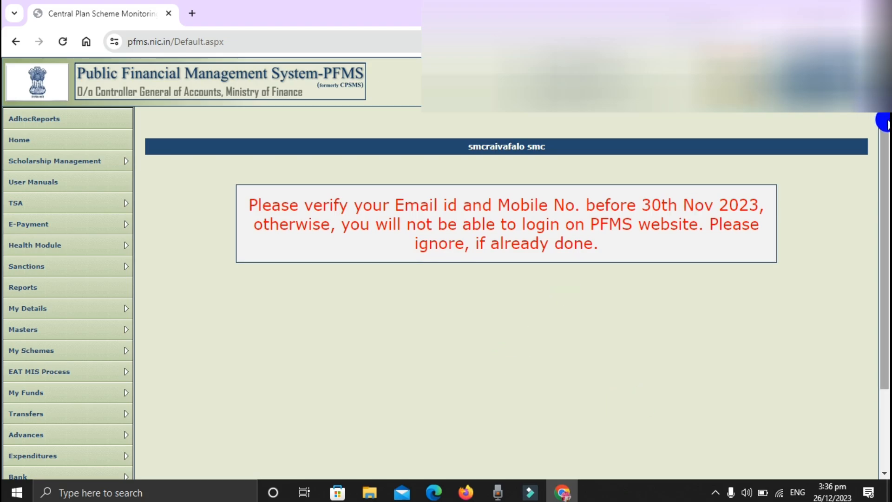
# Open the expenditure approval page and search for Submitted expenditures of scheme GJ209 - GUJ SAMAGRA SIKSHA (EDN 68) (EDN 113) 3667
pyautogui.moveTo(886, 123); pyautogui.dragTo(884, 241)
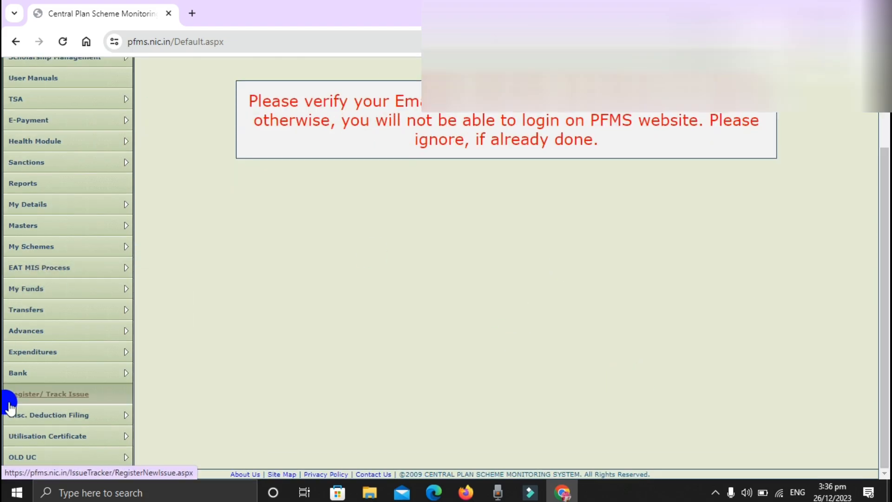
pyautogui.moveTo(43, 351)
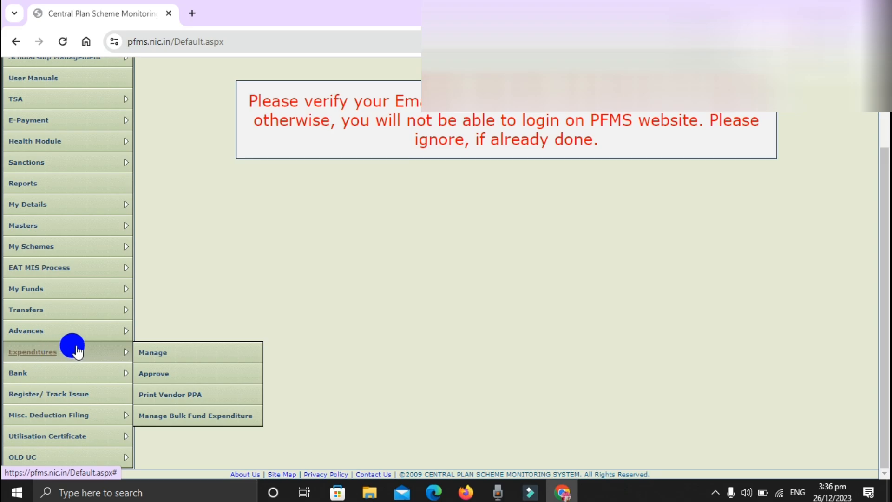
pyautogui.click(166, 380)
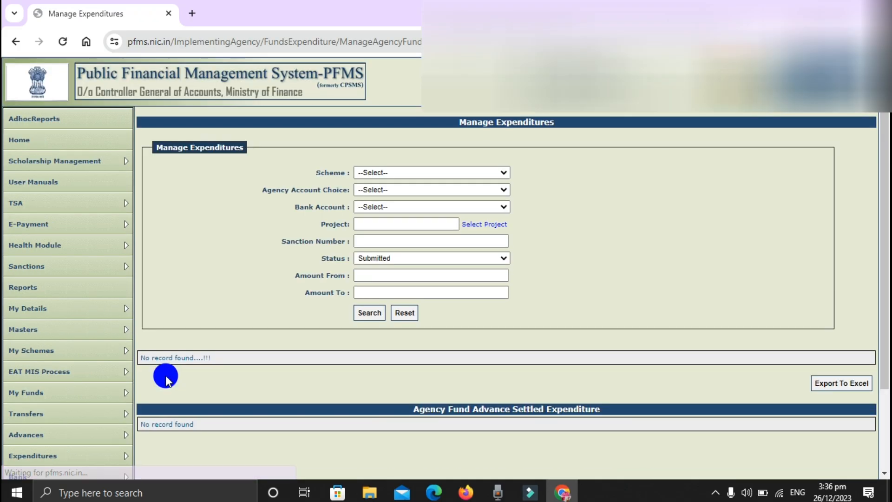
pyautogui.click(438, 172)
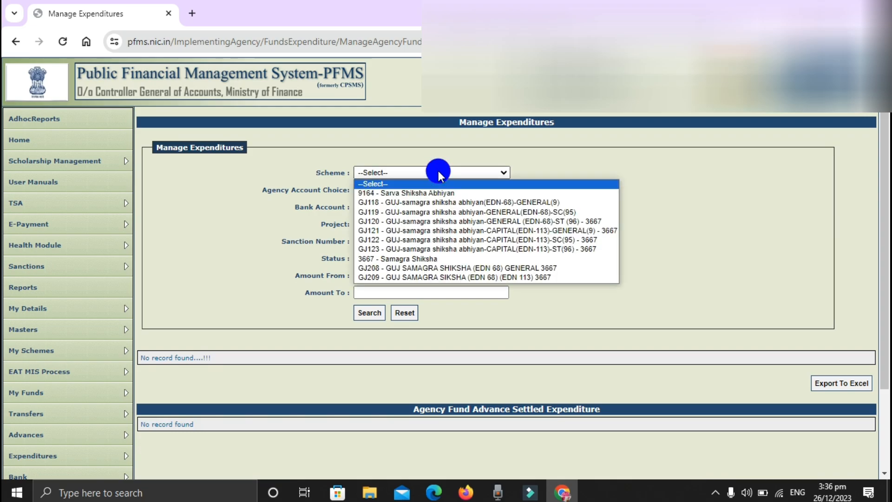
pyautogui.click(402, 278)
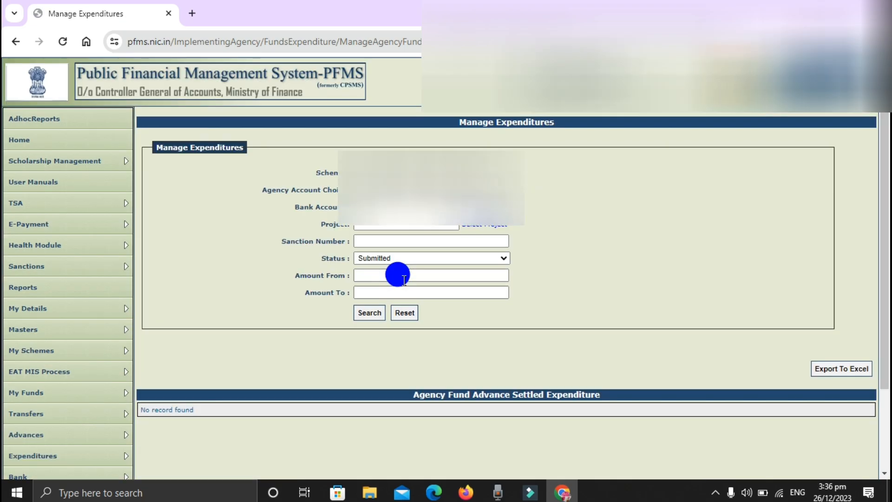
pyautogui.click(365, 321)
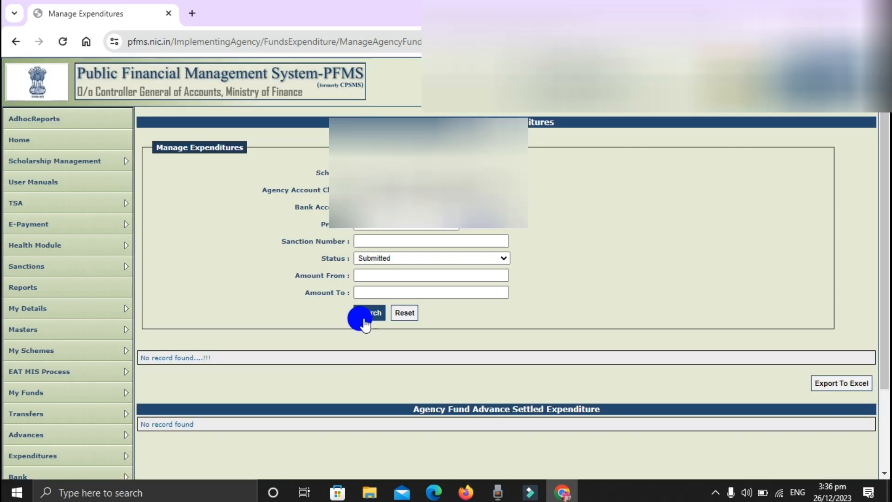
# Set the status filter to All and search for the scheme's expenditures again
pyautogui.click(386, 259)
pyautogui.click(379, 269)
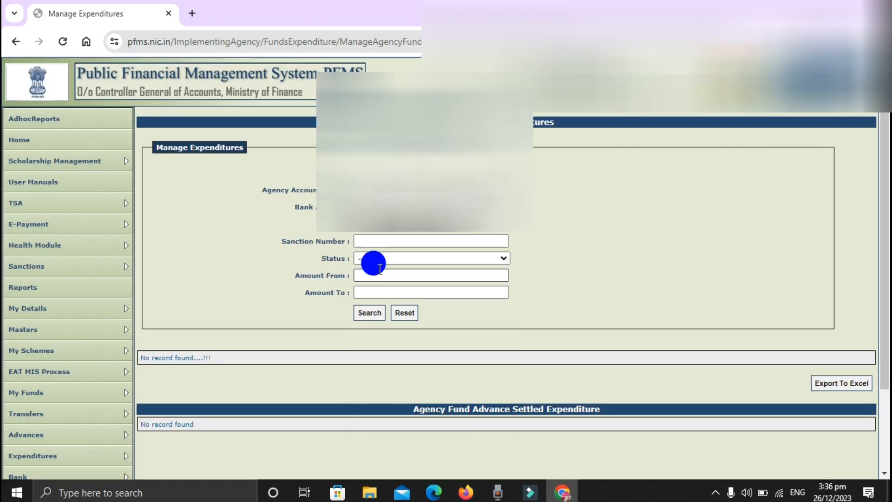
pyautogui.click(363, 321)
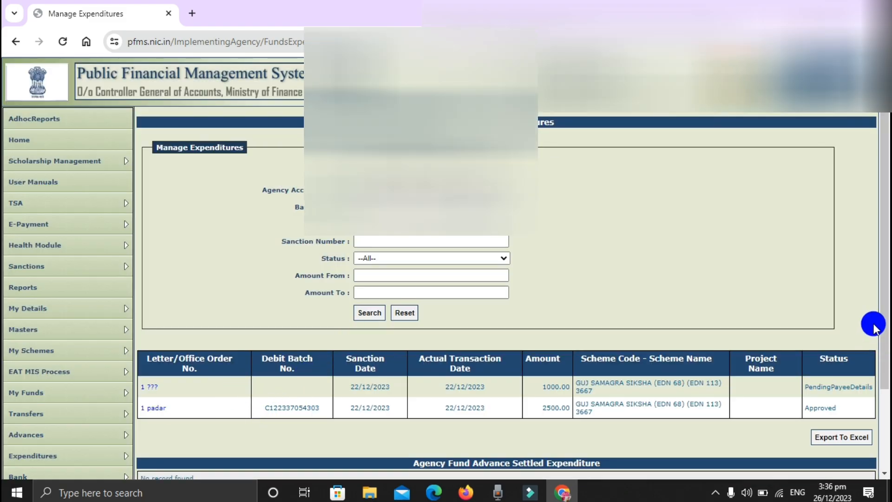
# Open the approved 2500.00 expenditure, generate its print payment advice, acknowledge the validity notice and close the print window
pyautogui.scroll(-2, 878, 306)
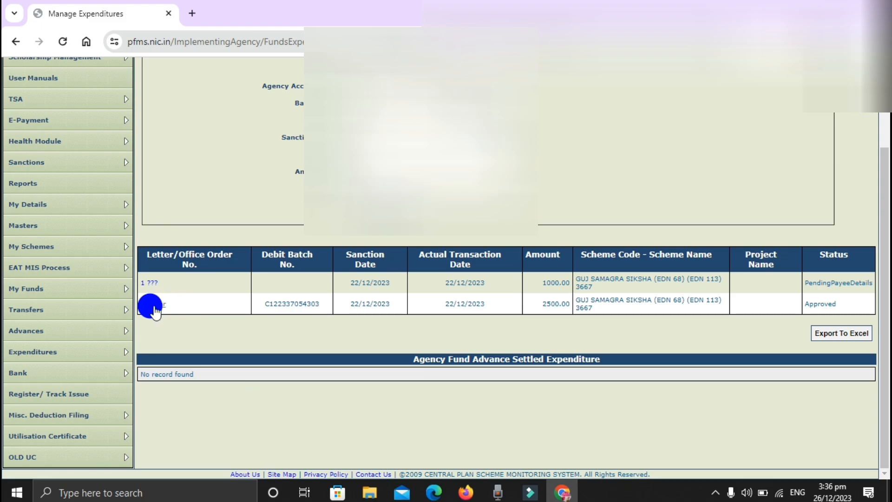
pyautogui.click(153, 306)
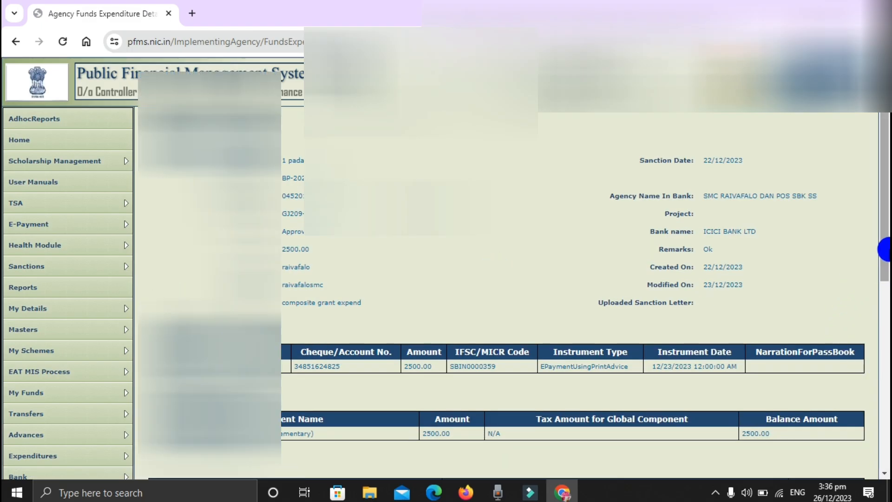
pyautogui.moveTo(885, 249); pyautogui.dragTo(882, 418)
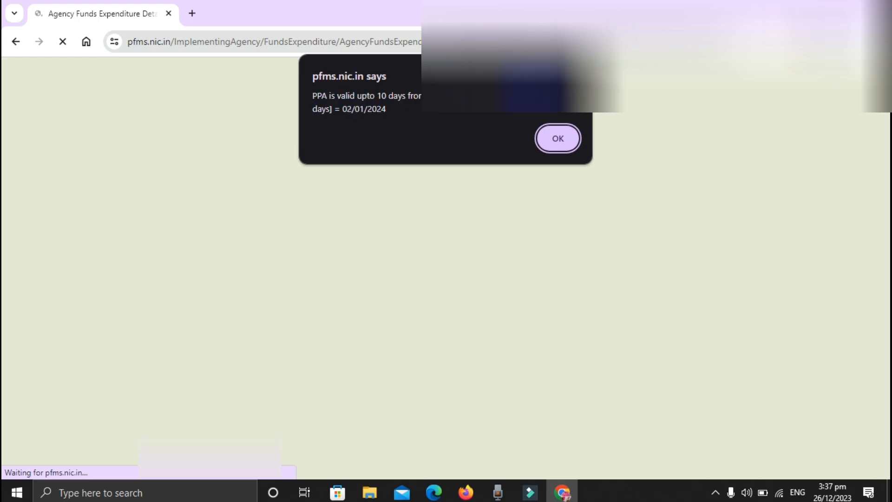
pyautogui.click(562, 145)
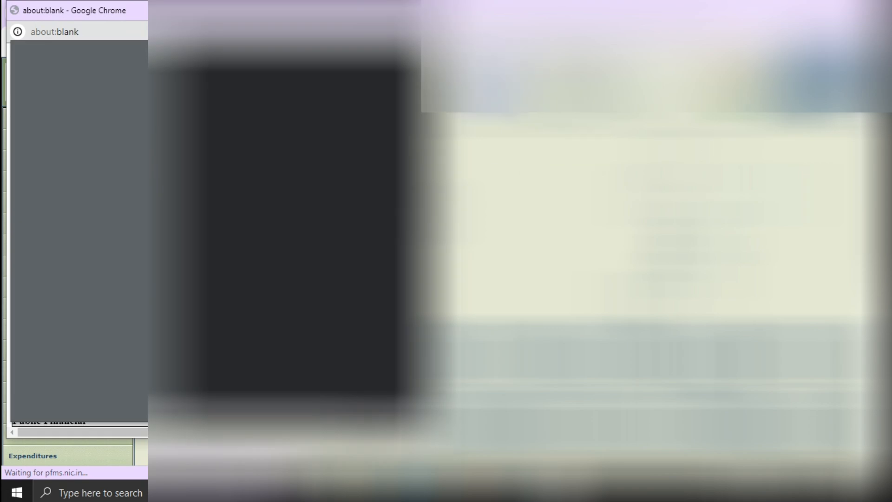
pyautogui.click(413, 10)
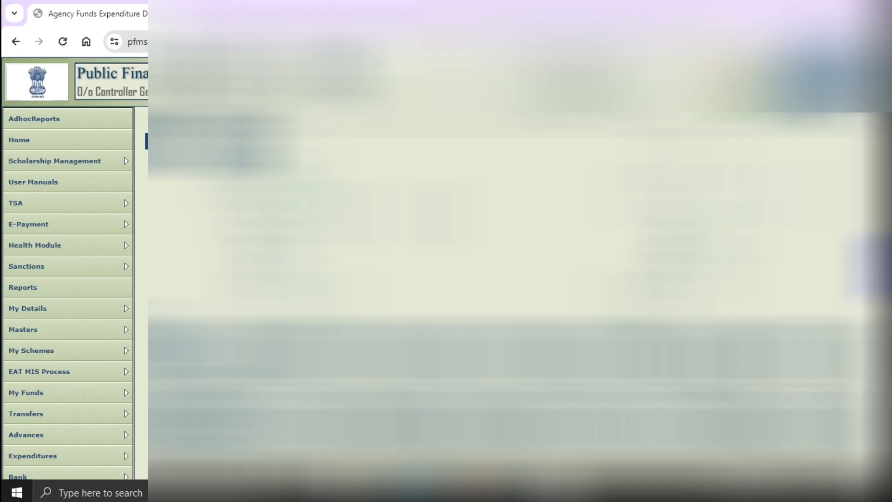
pyautogui.scroll(-5, 869, 260)
pyautogui.scroll(5, 871, 139)
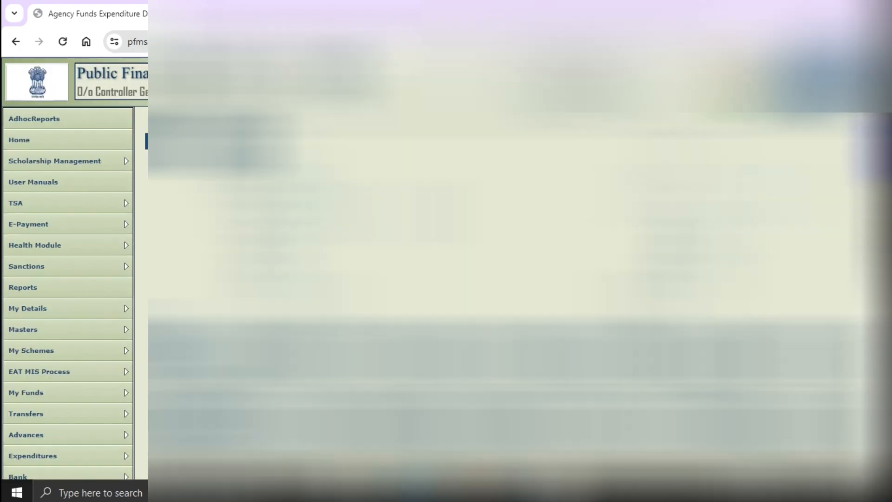